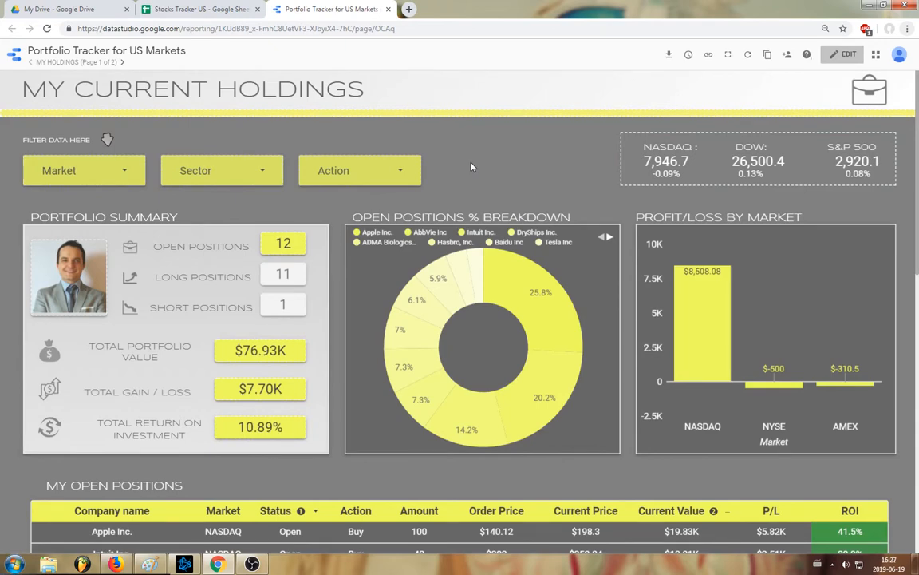
- Look over the Stocks Tracker US spreadsheet, and return to the Portfolio Tracker report to inspect its open positions breakdown and profit/loss charts
left_click(200, 9)
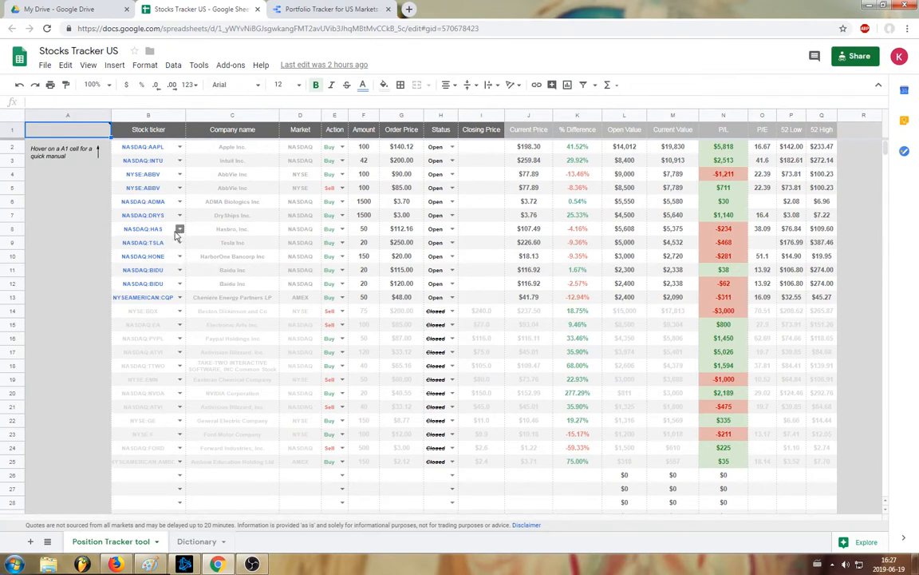
left_click(319, 9)
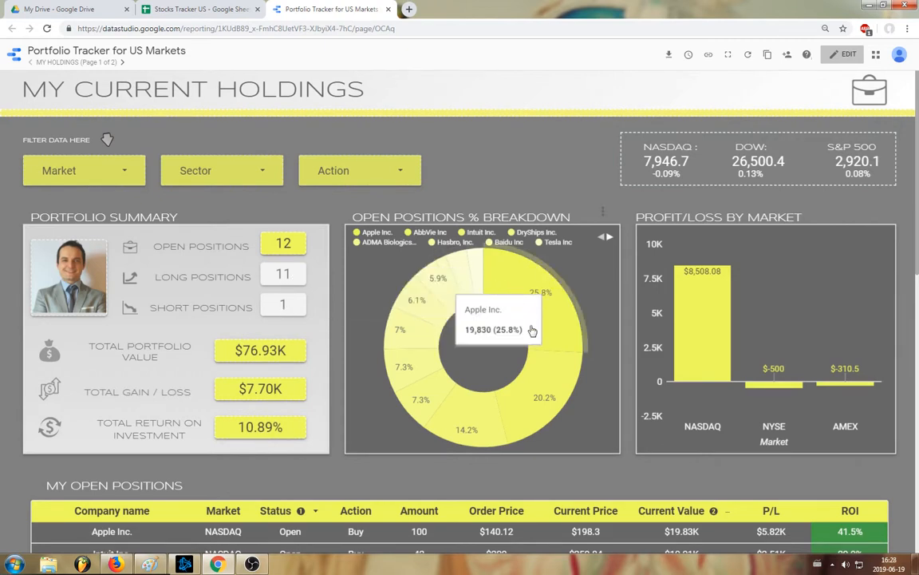
mouse_move(423, 386)
mouse_move(722, 287)
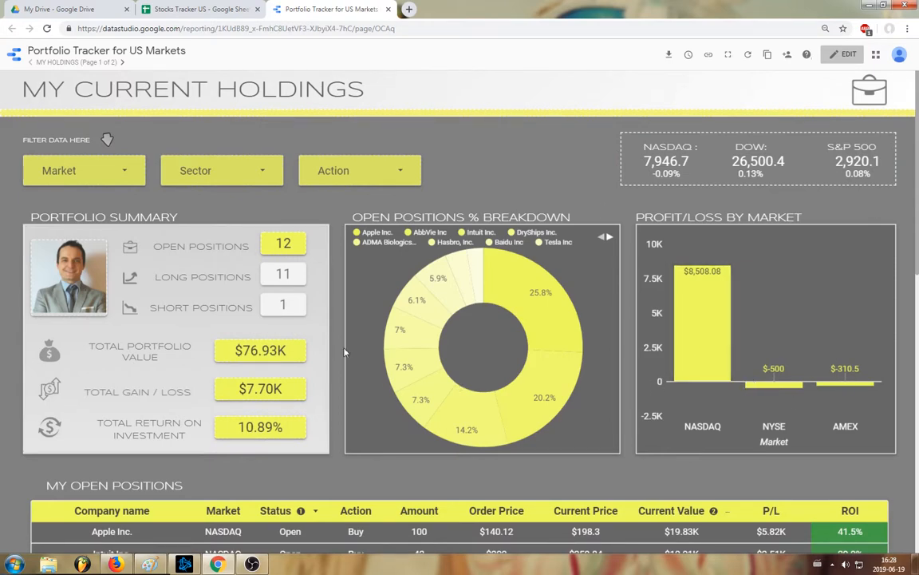
- Examine the open positions table, the sectors diversification bars and the scatter analysis on the My Current Holdings page
scroll(156, 289, "down", 3)
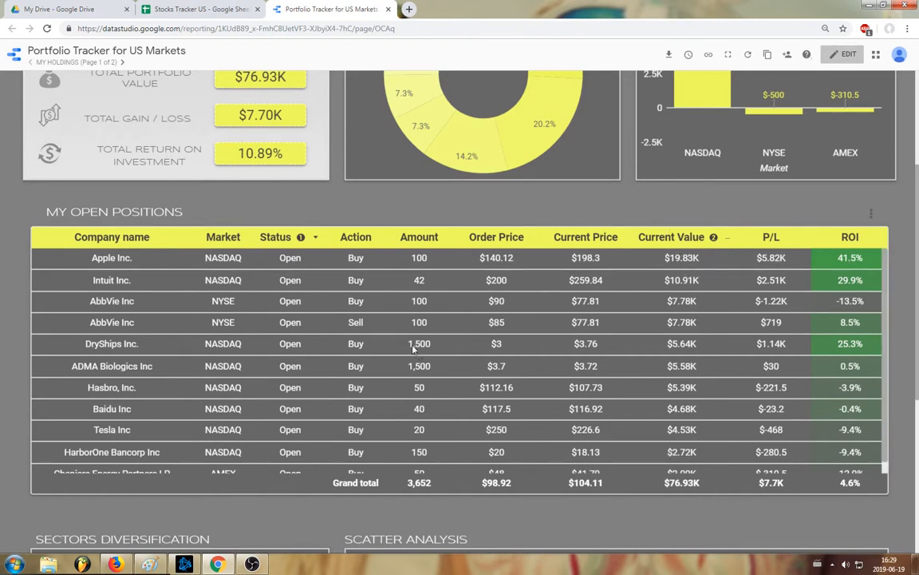
scroll(511, 335, "down", 1)
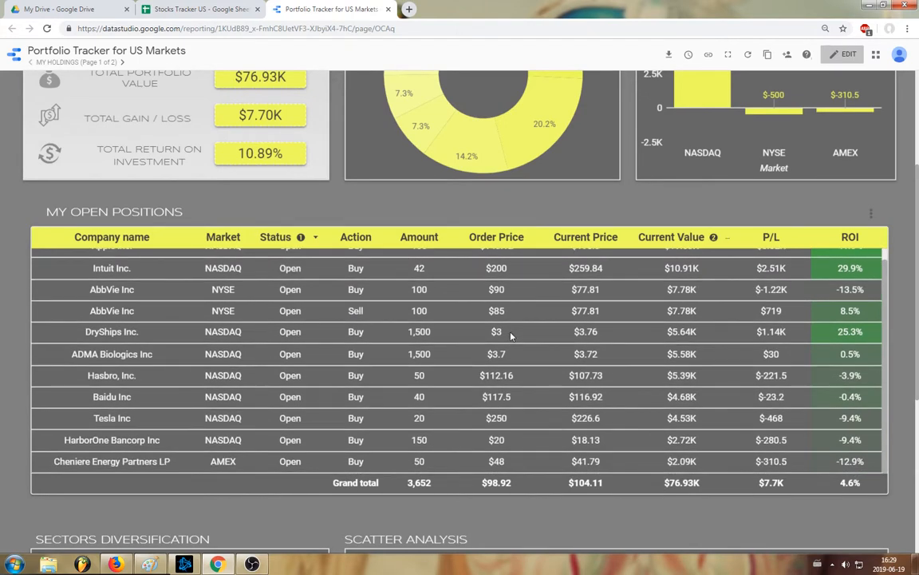
scroll(249, 403, "down", 2)
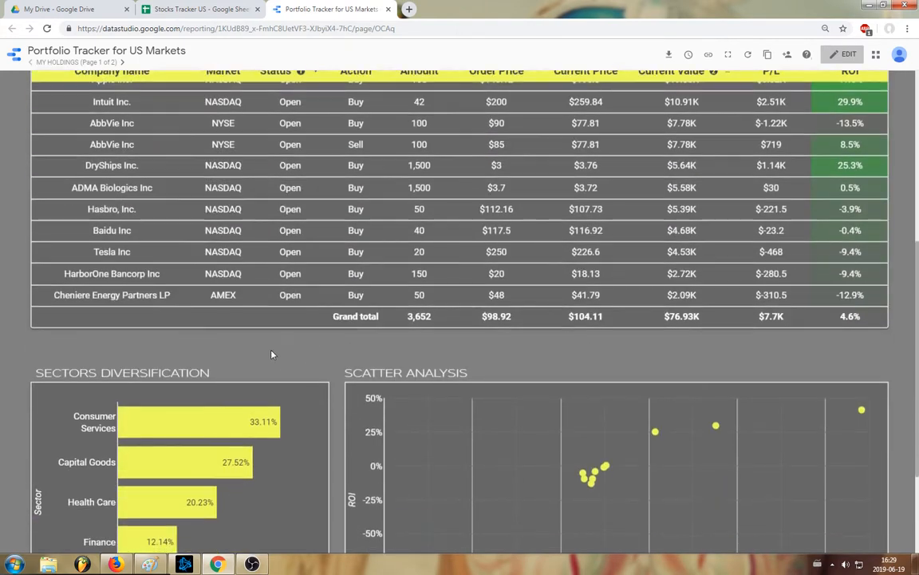
scroll(273, 352, "down", 2)
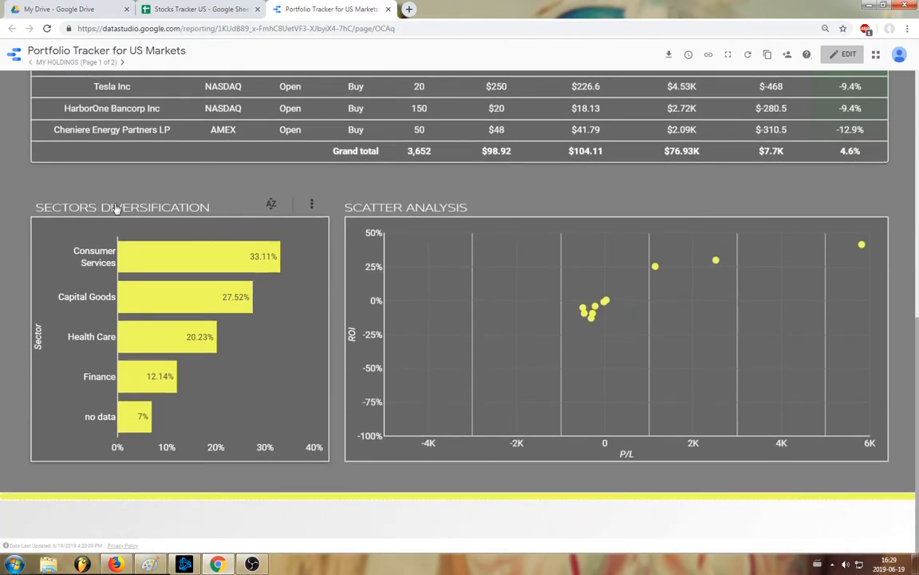
mouse_move(154, 259)
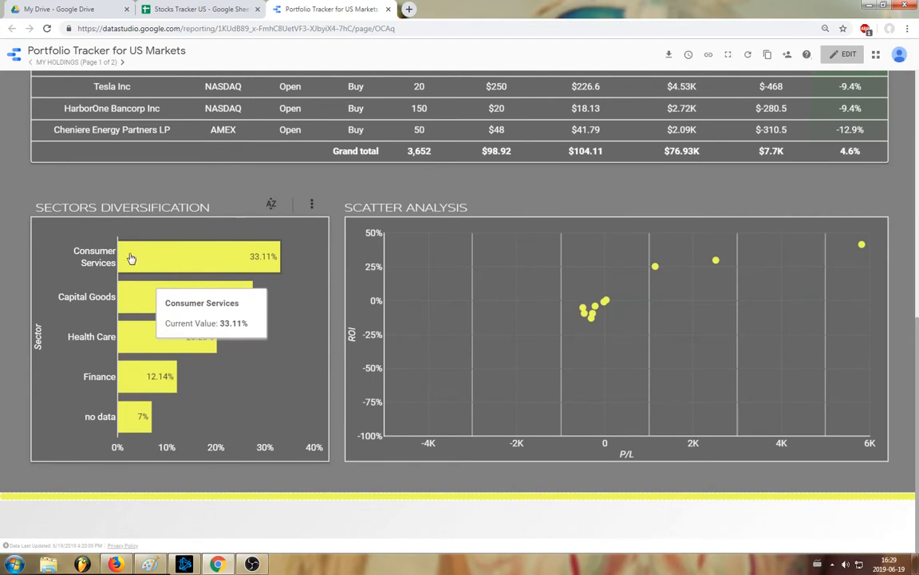
mouse_move(165, 313)
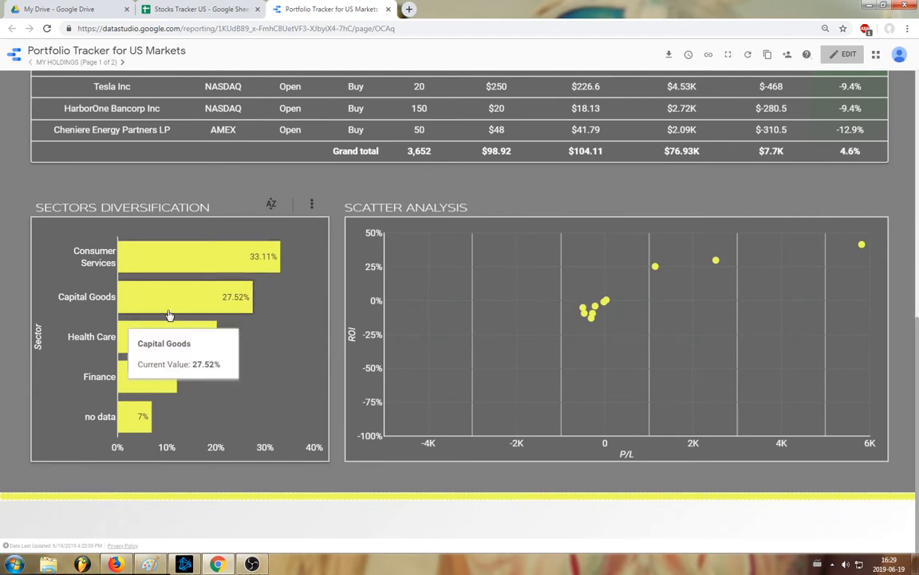
mouse_move(154, 338)
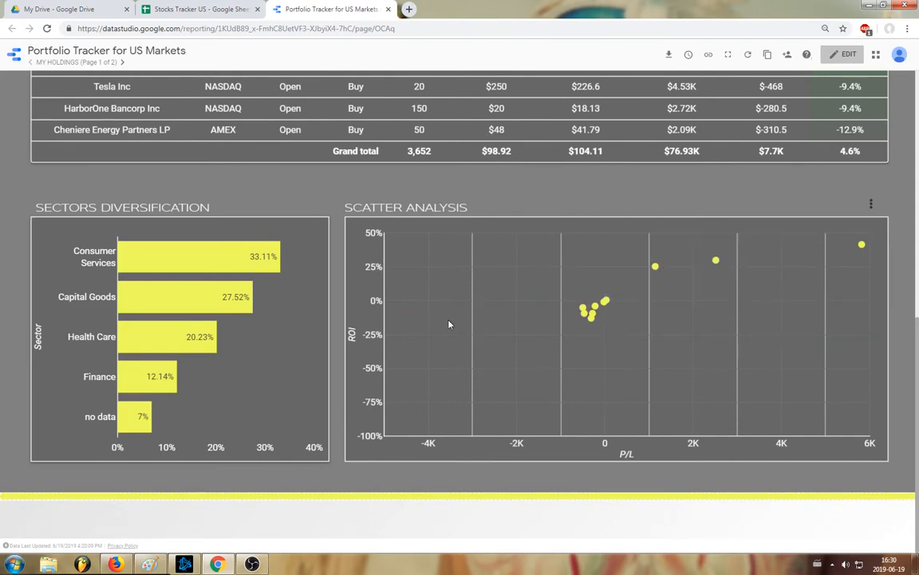
mouse_move(863, 249)
scroll(283, 302, "up", 10)
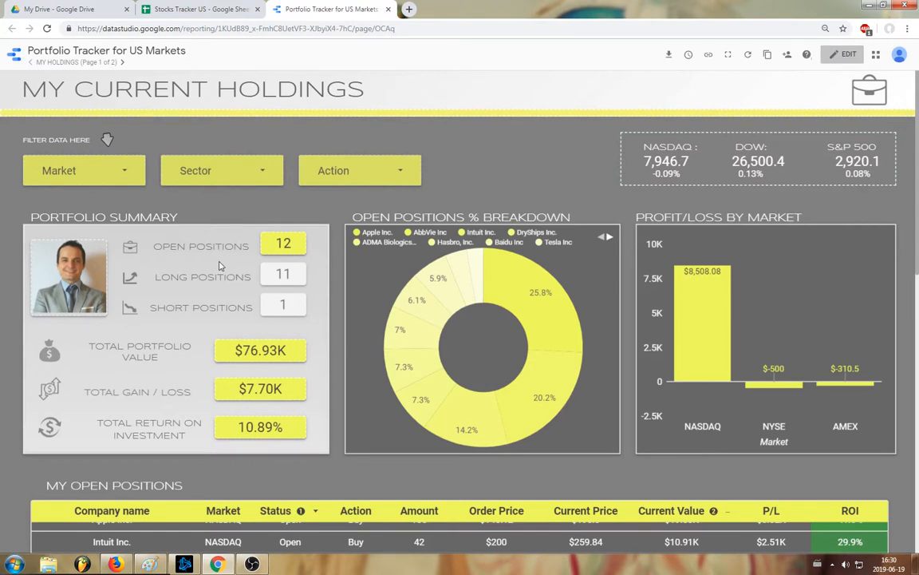
- Filter the current holdings report to show only the NASDAQ market
left_click(120, 168)
left_click(142, 220)
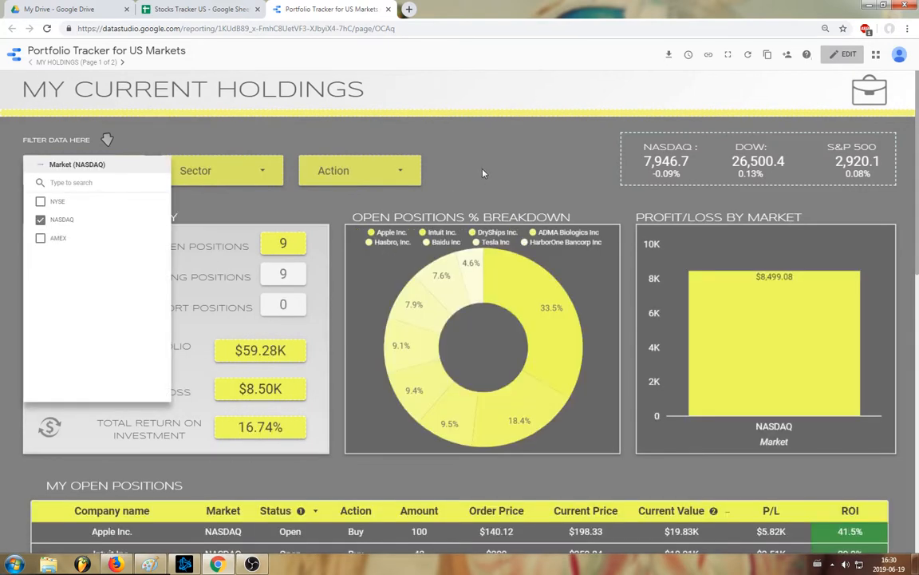
left_click(483, 172)
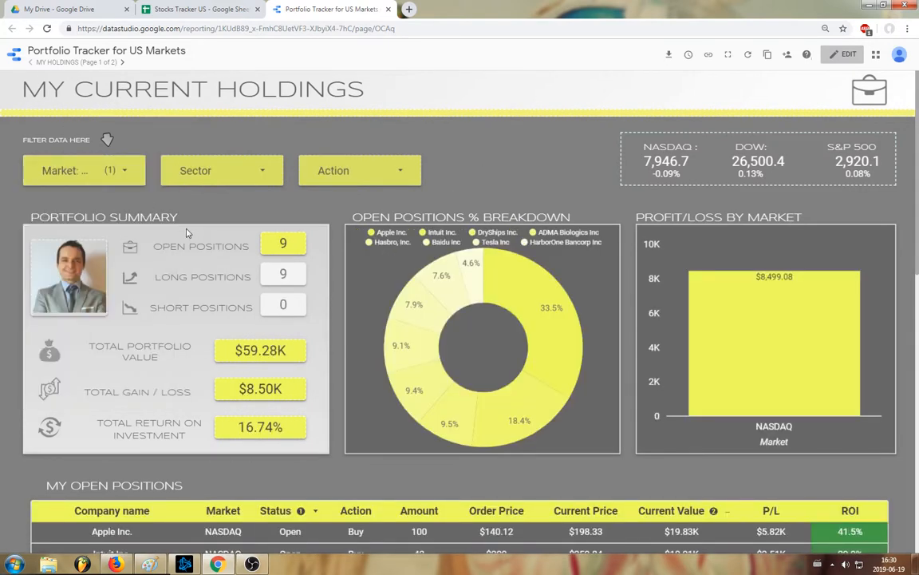
- Restrict the holdings to the Finance sector only and review the filtered charts and open positions table
left_click(252, 173)
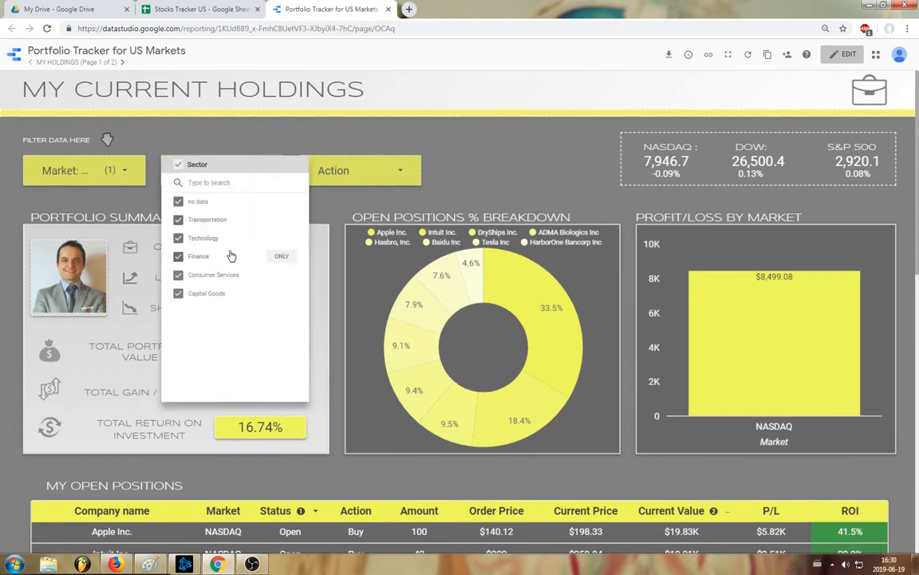
left_click(281, 256)
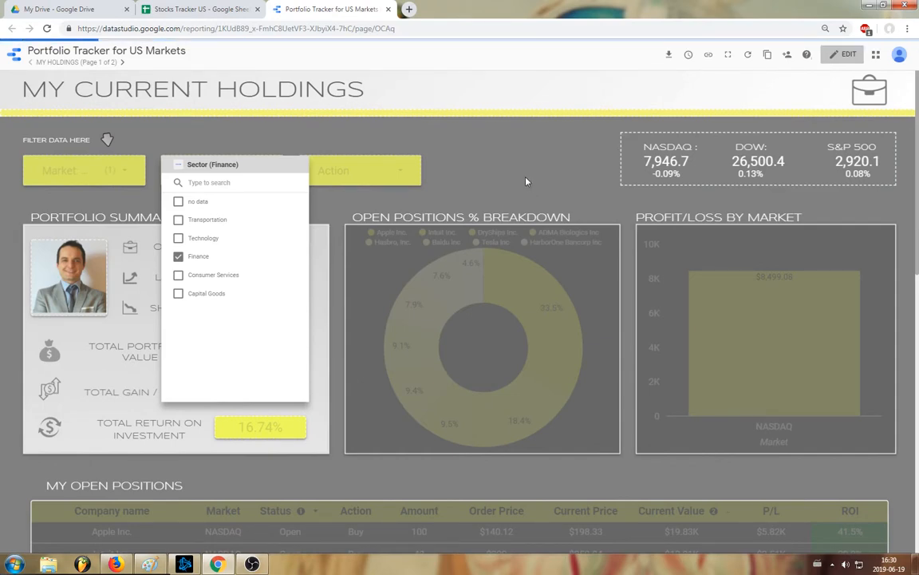
left_click(524, 171)
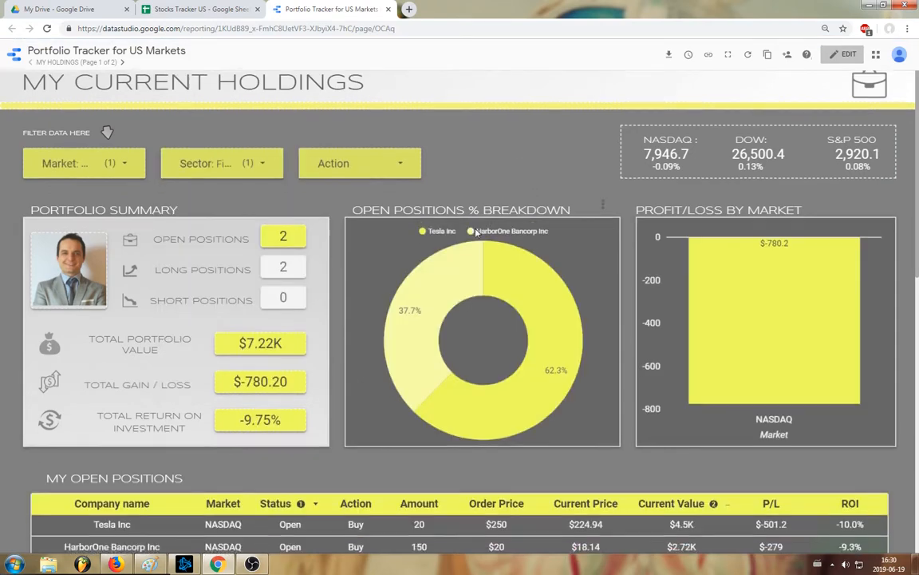
scroll(384, 279, "down", 2)
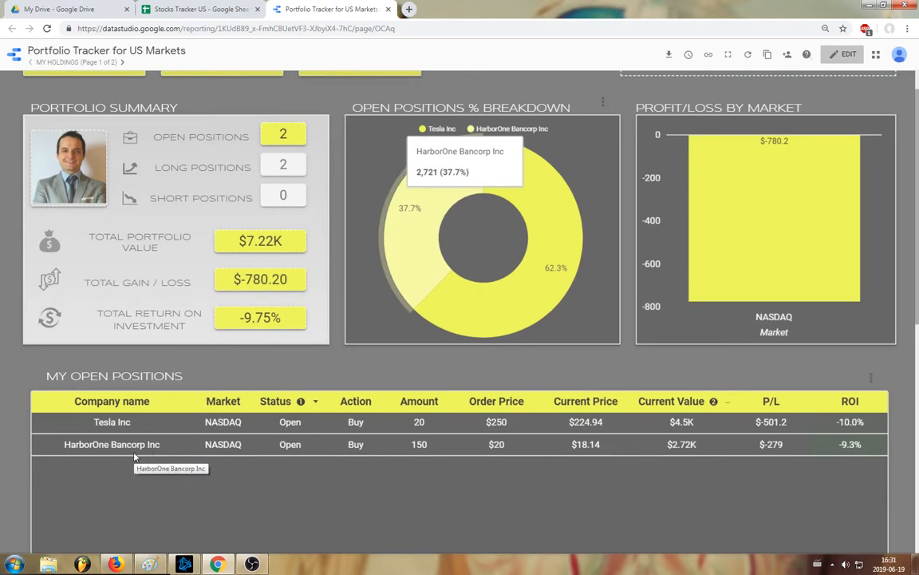
scroll(134, 457, "down", 7)
scroll(113, 474, "up", 10)
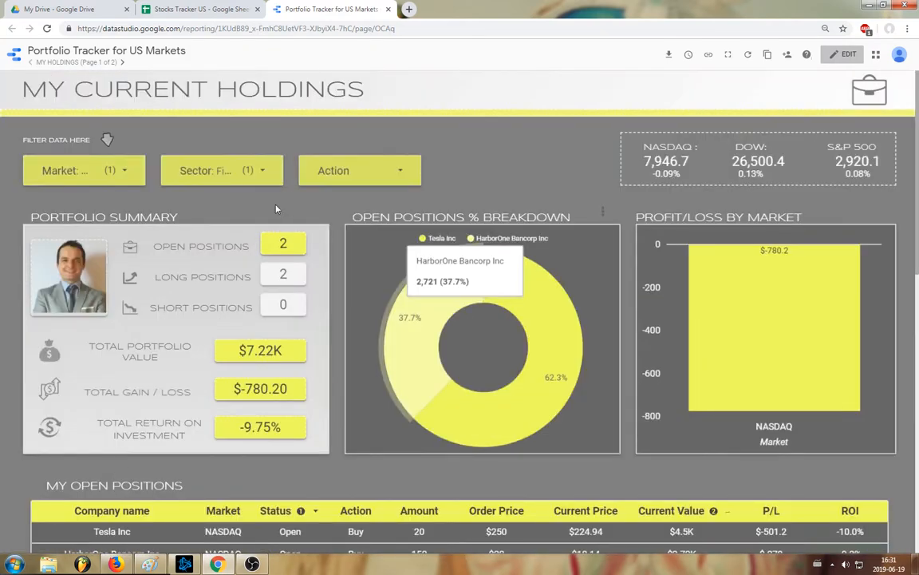
- Reset the Sector and Market filters so that all sectors and markets are included again
left_click(257, 171)
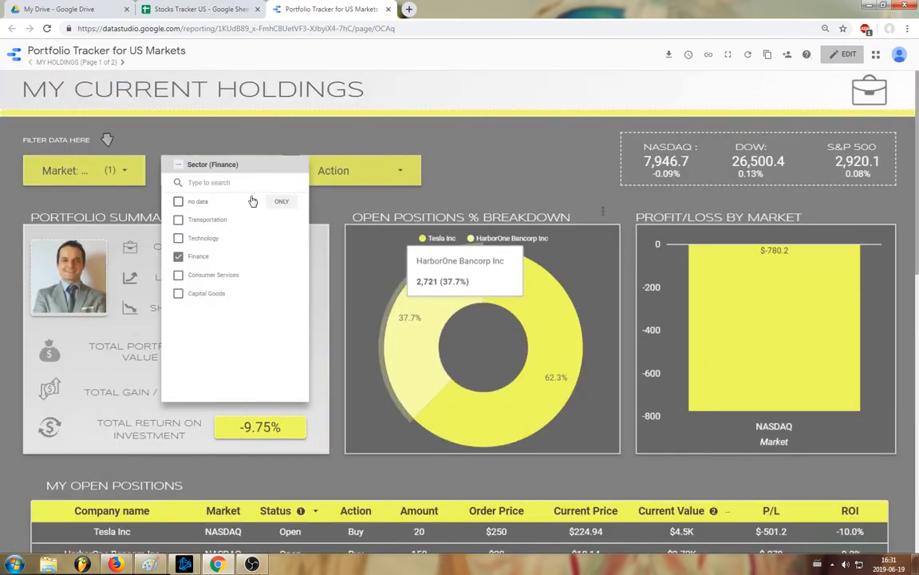
left_click(176, 166)
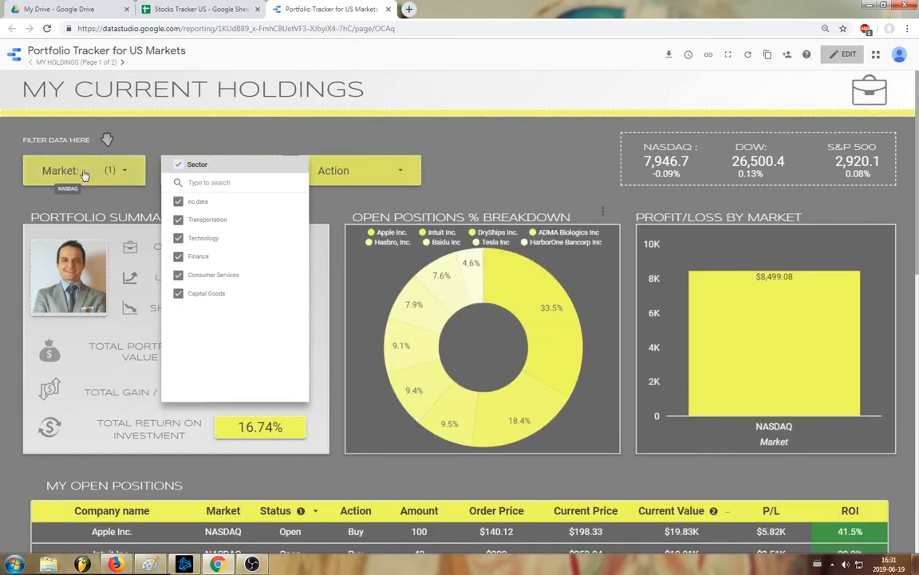
left_click(80, 171)
left_click(41, 166)
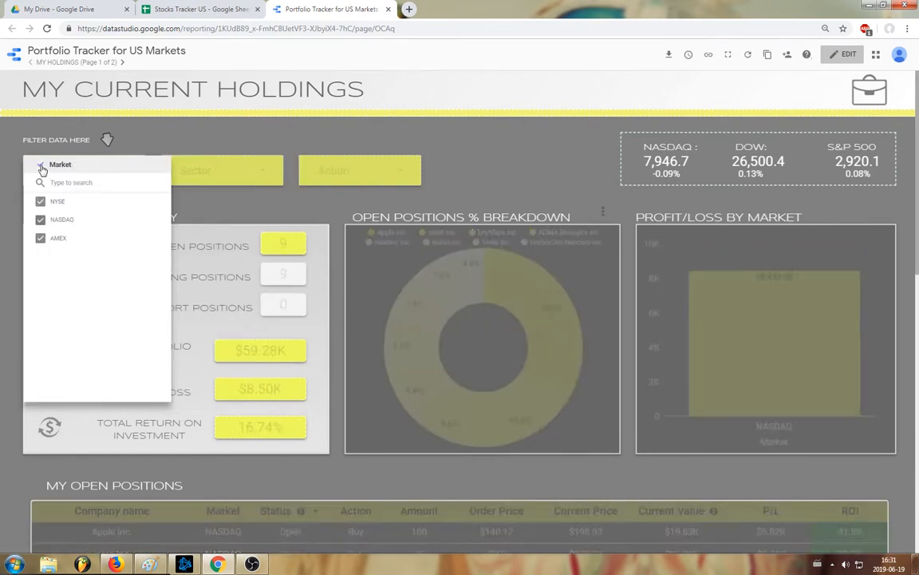
left_click(439, 144)
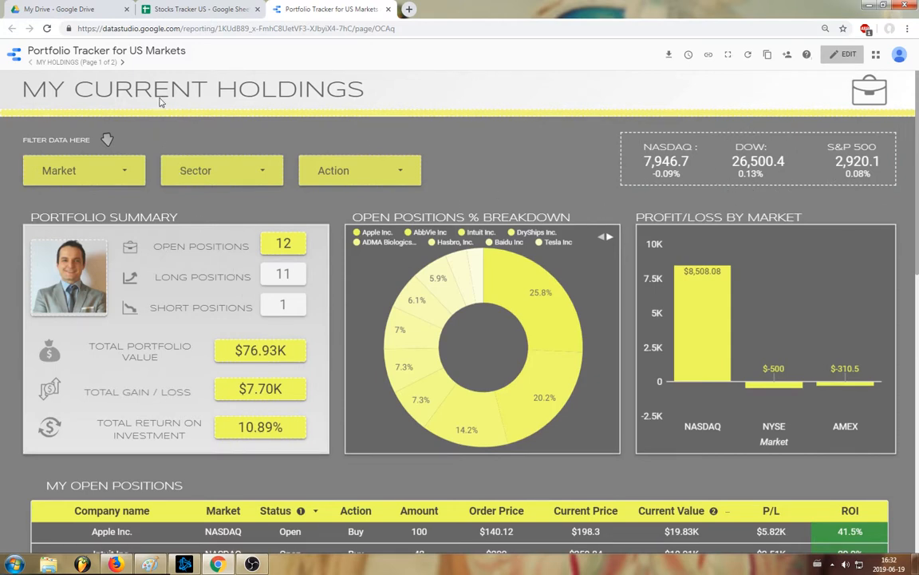
- Go to the My History page and examine the closed positions summary, the closed positions table and the Long/Short filter options
left_click(122, 63)
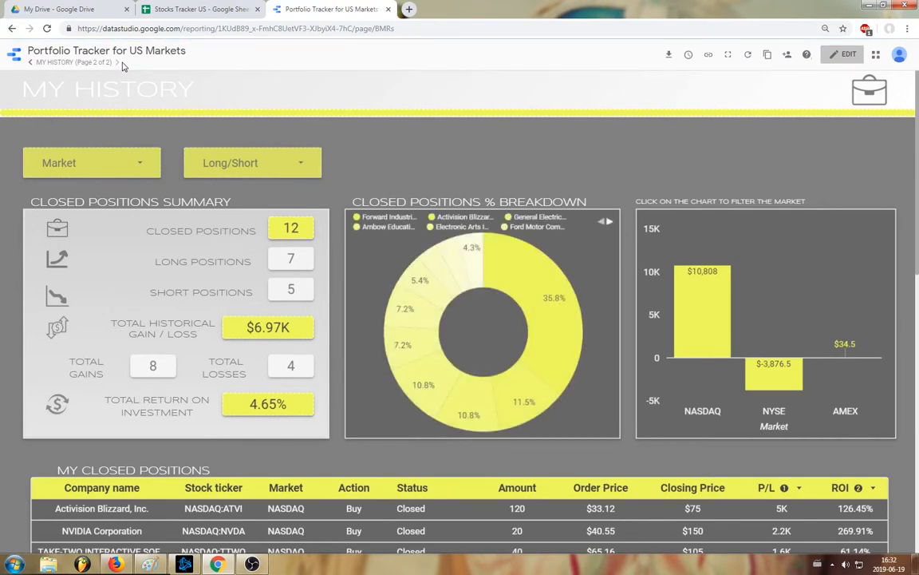
scroll(298, 275, "down", 3)
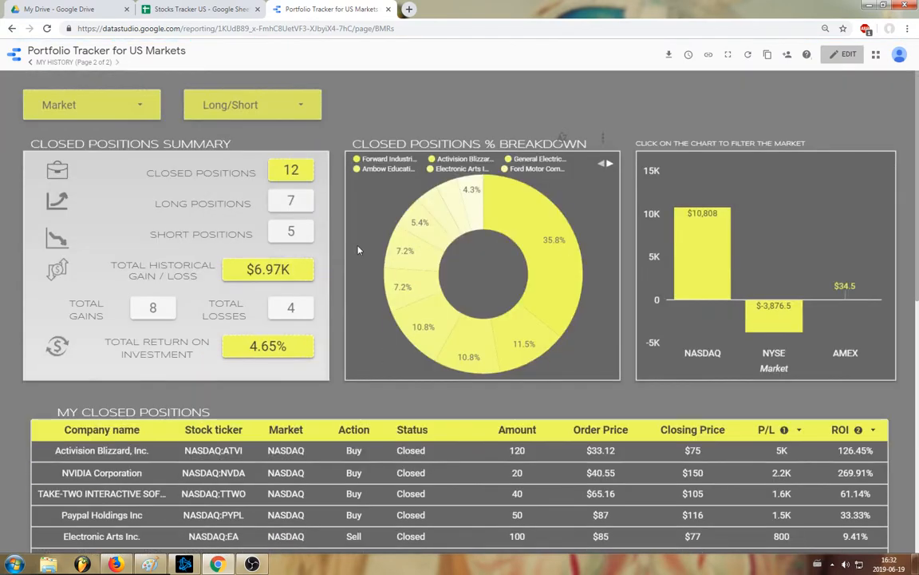
scroll(297, 275, "up", 3)
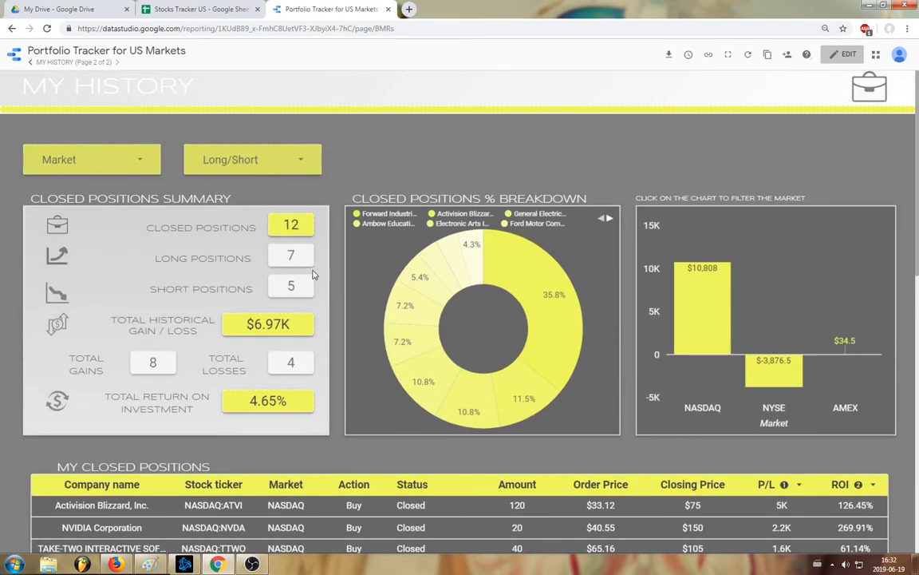
scroll(313, 274, "down", 2)
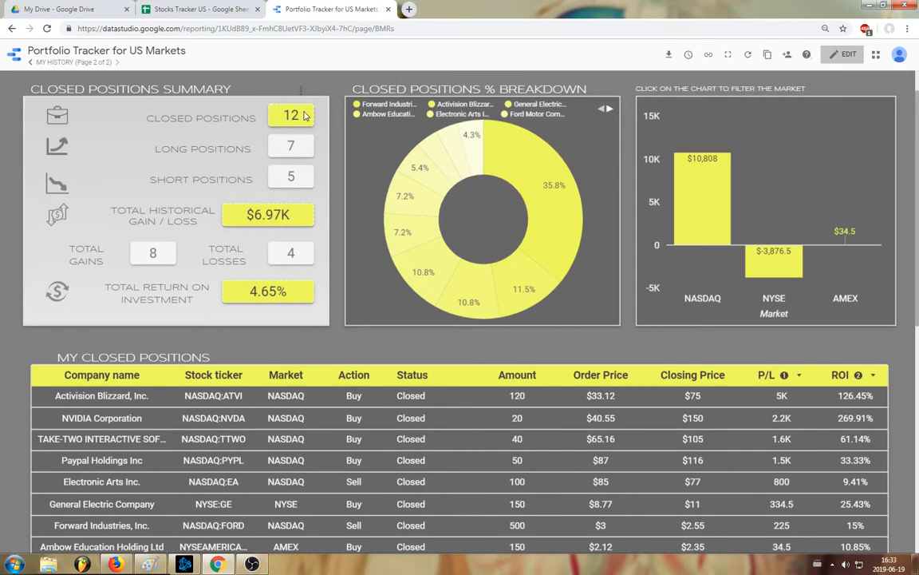
scroll(326, 245, "down", 1)
scroll(326, 245, "down", 2)
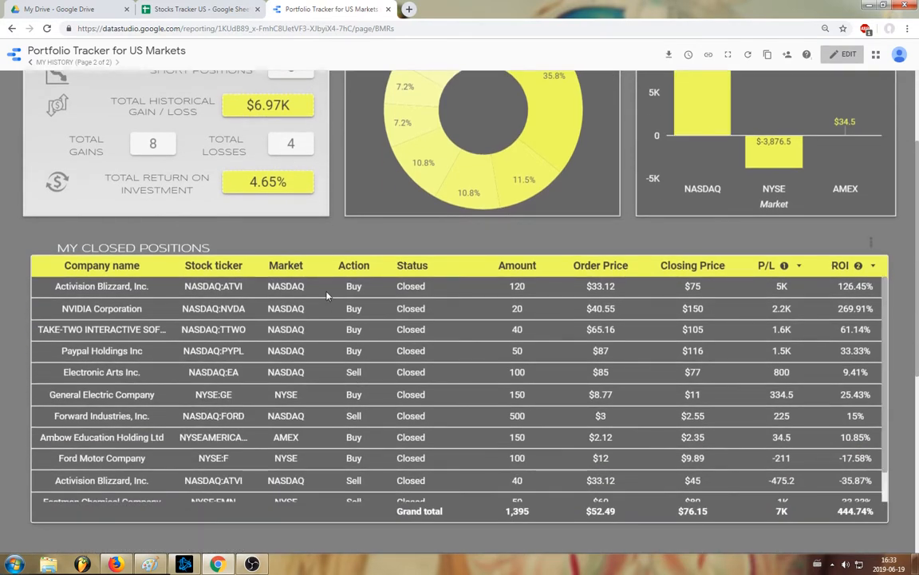
scroll(328, 293, "up", 3)
left_click(237, 160)
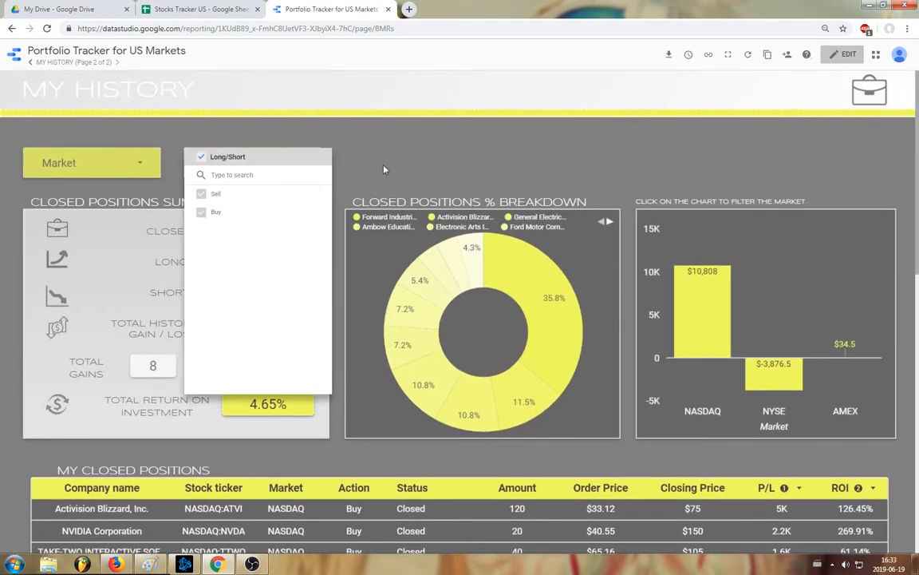
left_click(412, 149)
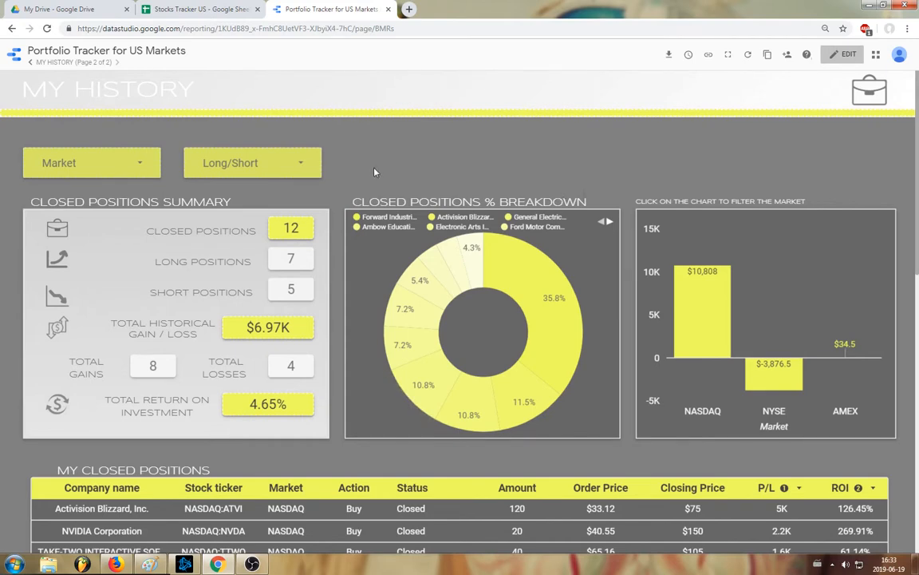
- Switch to the Stocks Tracker US spreadsheet, choose NYSE:SNAP as the stock ticker in row 26, and inspect that row's company name cell
left_click(206, 6)
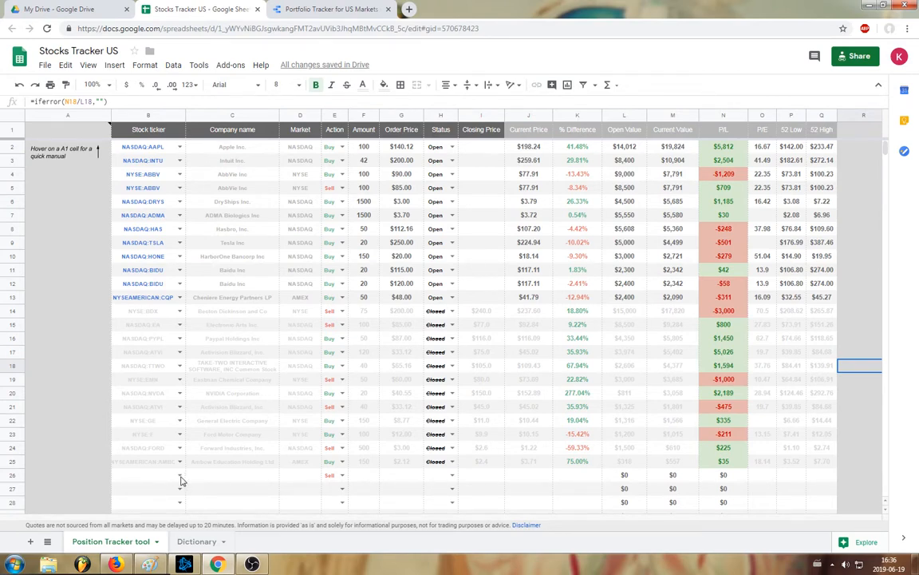
left_click(180, 476)
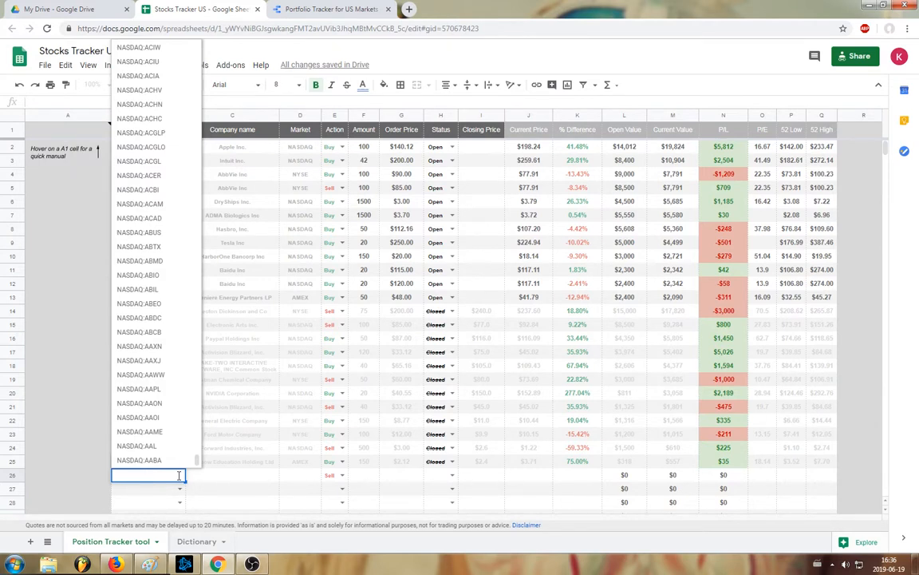
type("SNAP")
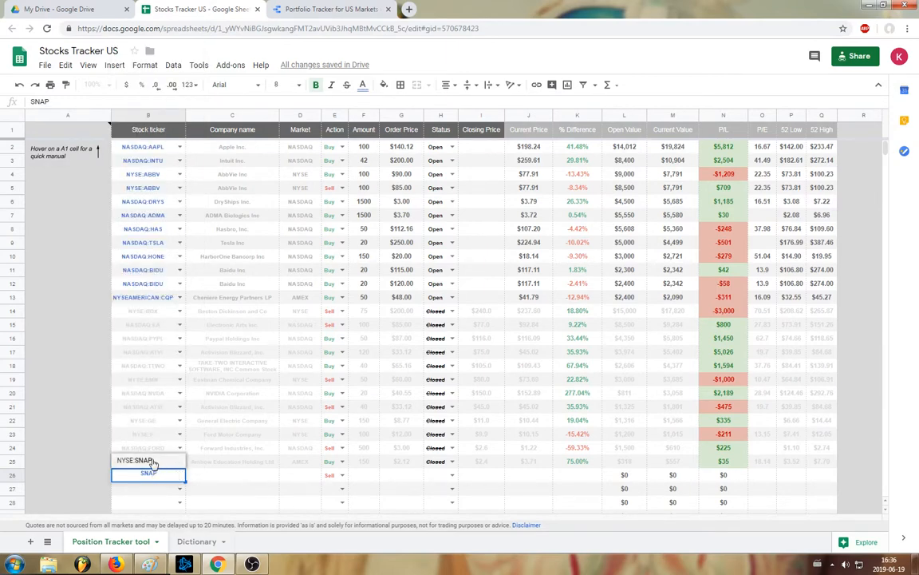
left_click(150, 461)
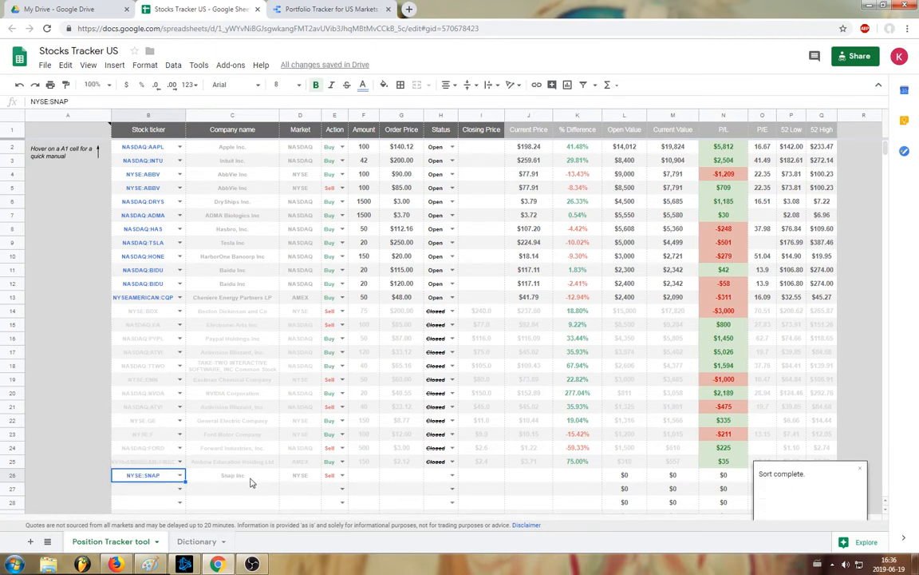
left_click(250, 478)
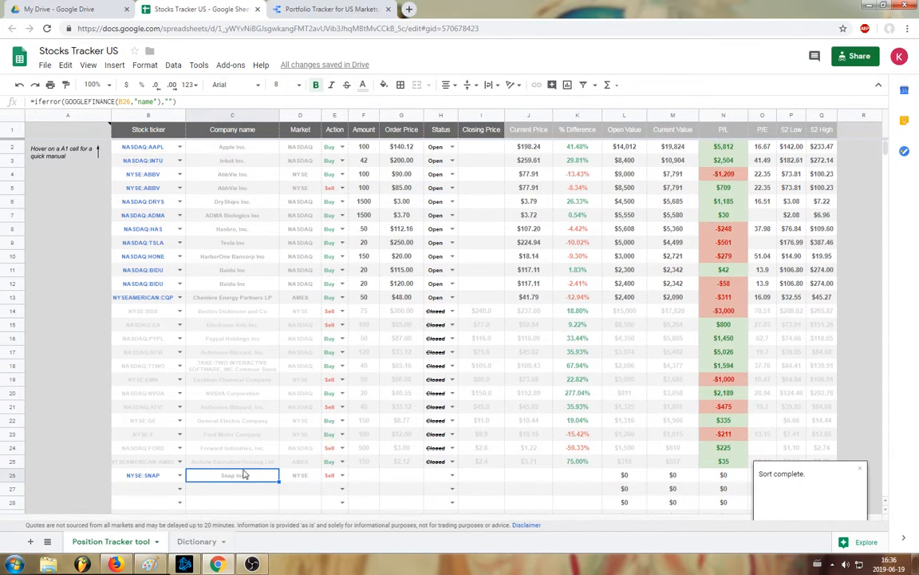
mouse_move(86, 133)
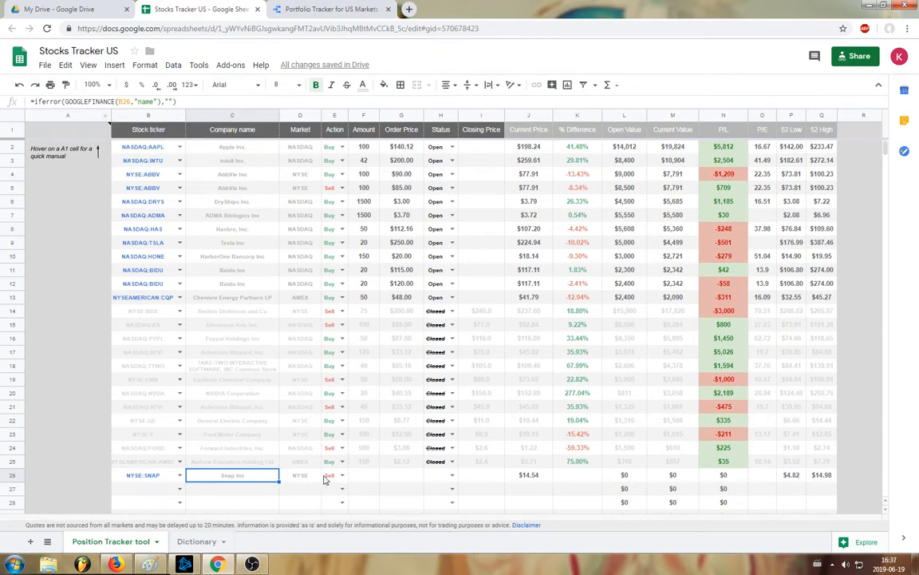
- Complete the NYSE:SNAP position in row 26 with an amount of 500, an order price of $15 and the status Open
left_click(46, 133)
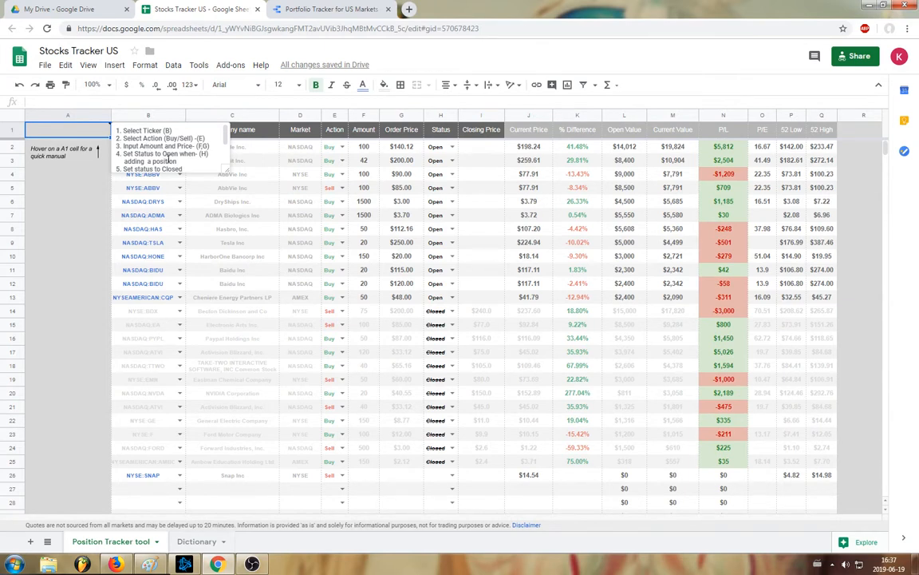
left_click(363, 475)
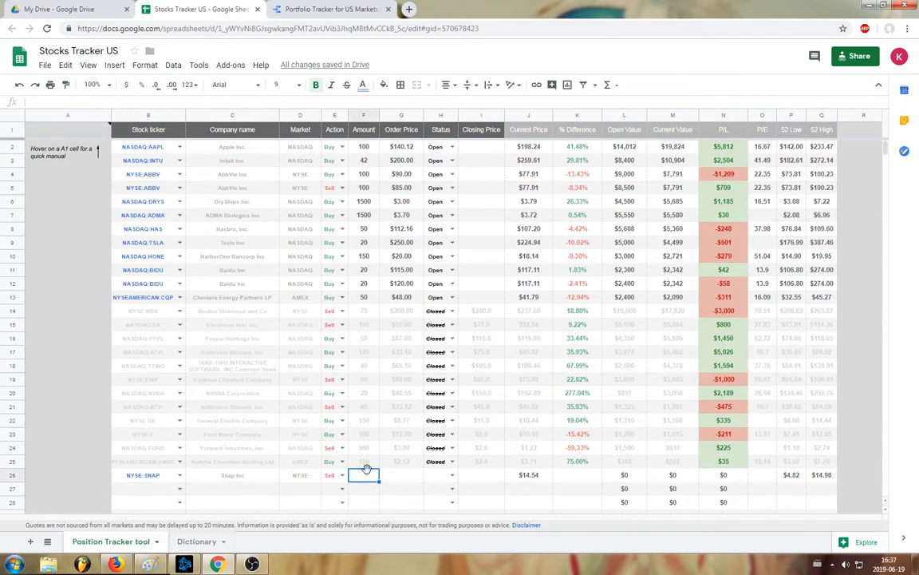
type("500")
left_click(394, 476)
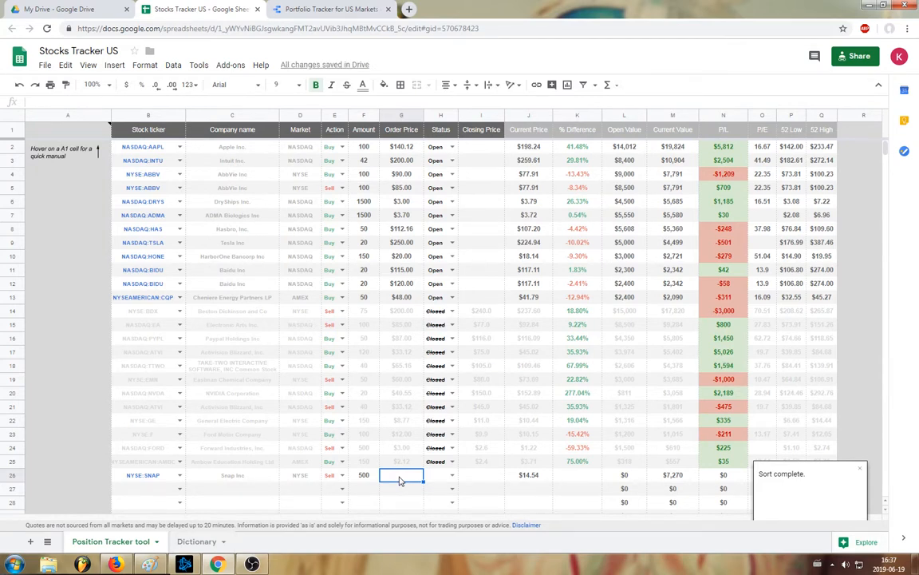
type("17")
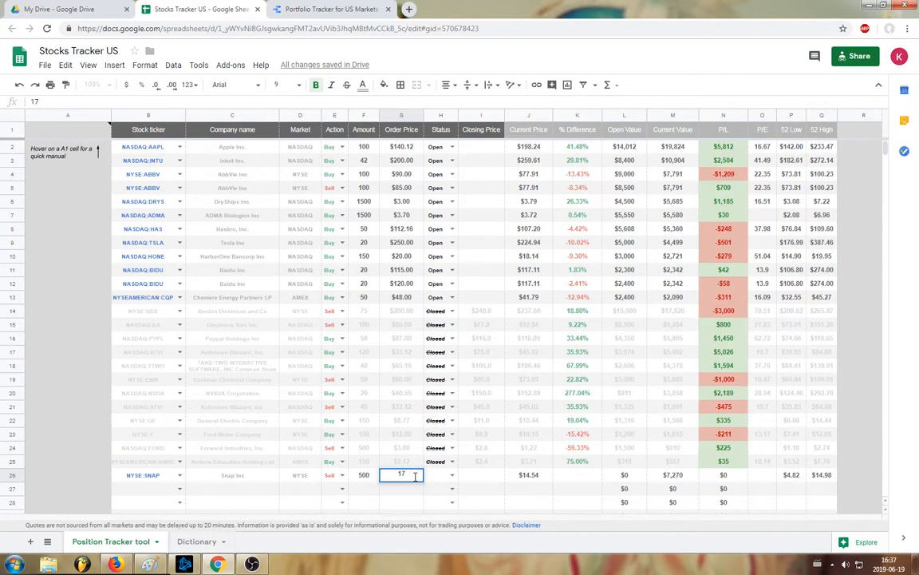
type("15")
key("Tab")
left_click(451, 475)
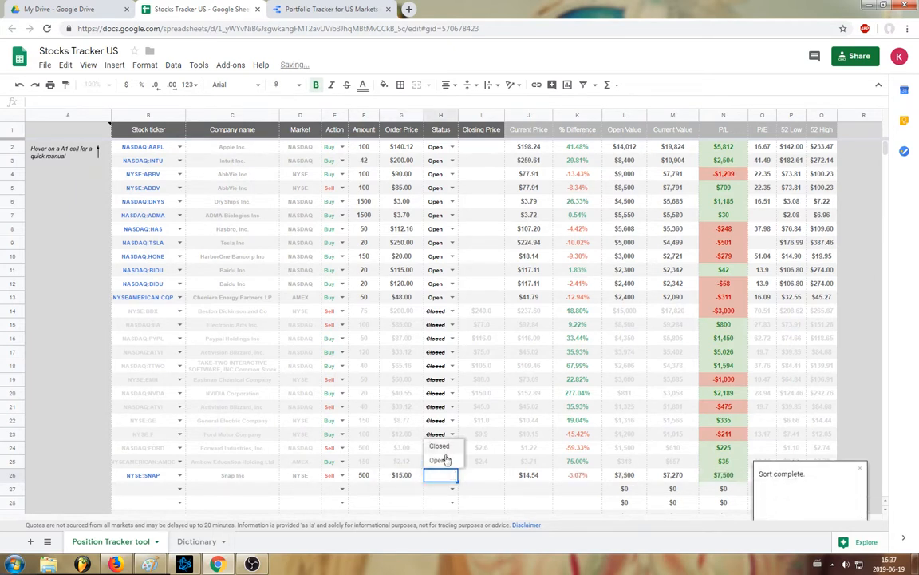
left_click(441, 460)
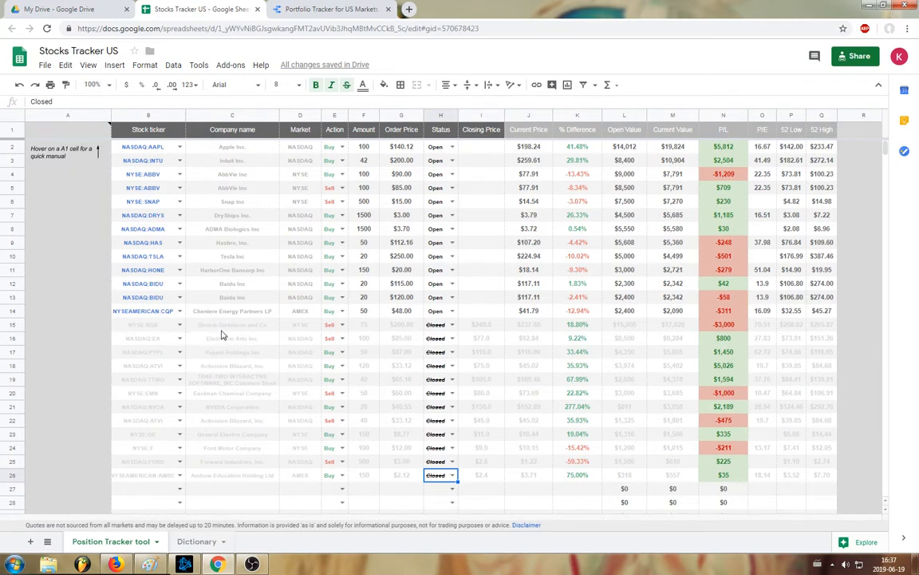
- Inspect the ticker, P/E, 52 Low and 52 High cells of the Snap row in the sorted tracker
left_click(152, 201)
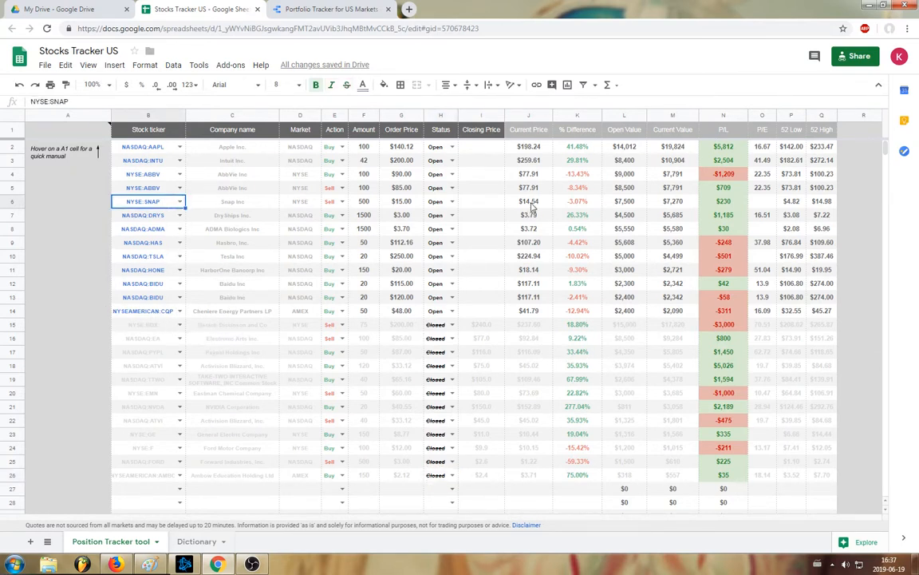
left_click(770, 205)
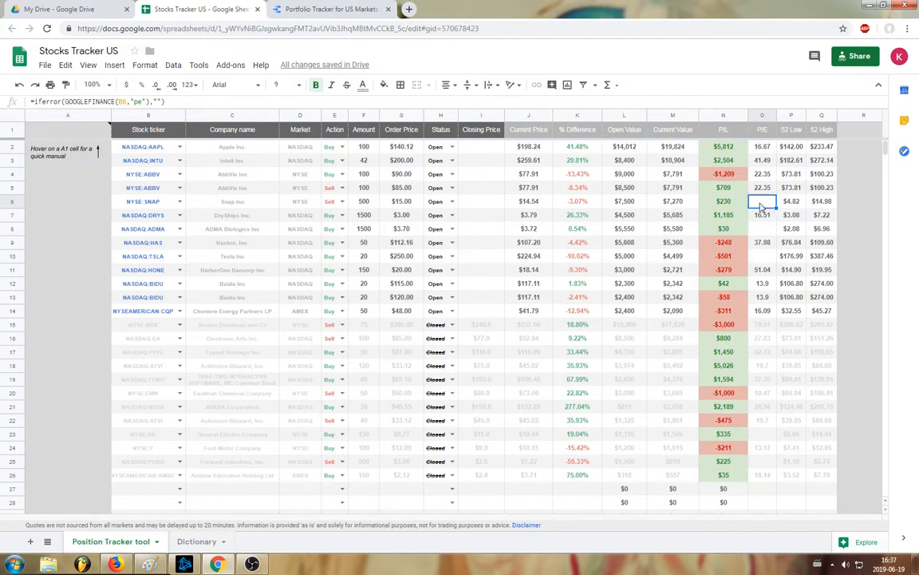
left_click(791, 203)
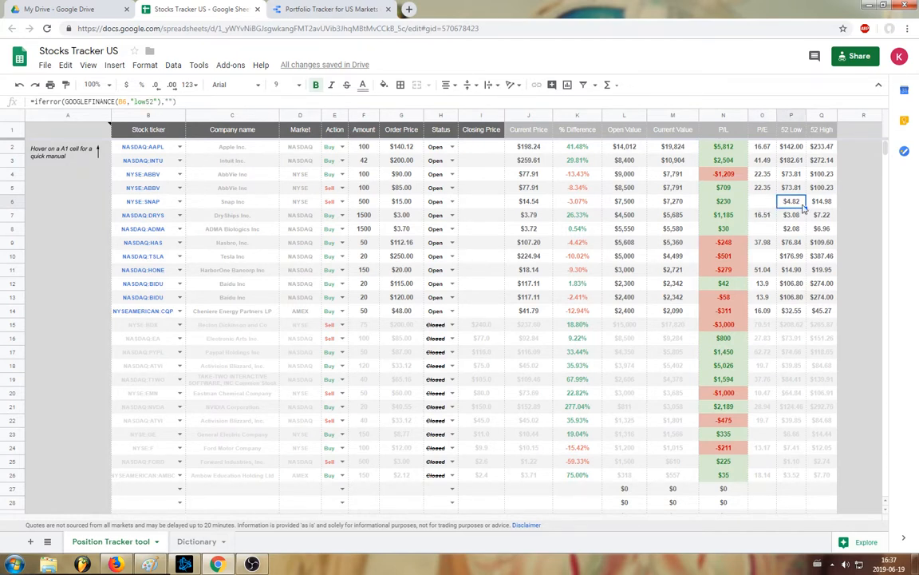
left_click(814, 206)
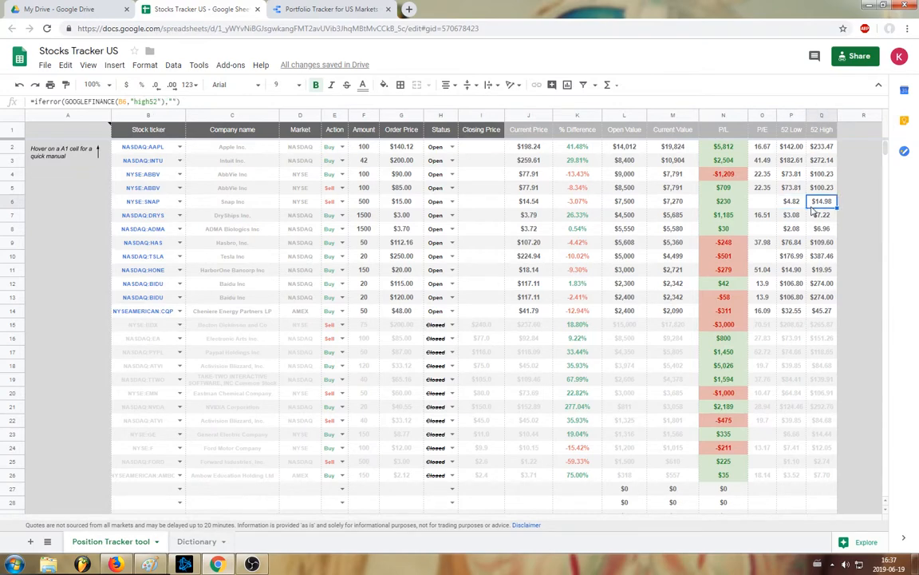
- Switch to the Portfolio Tracker for US Markets report, return to the My Holdings page and refresh the report data
left_click(332, 9)
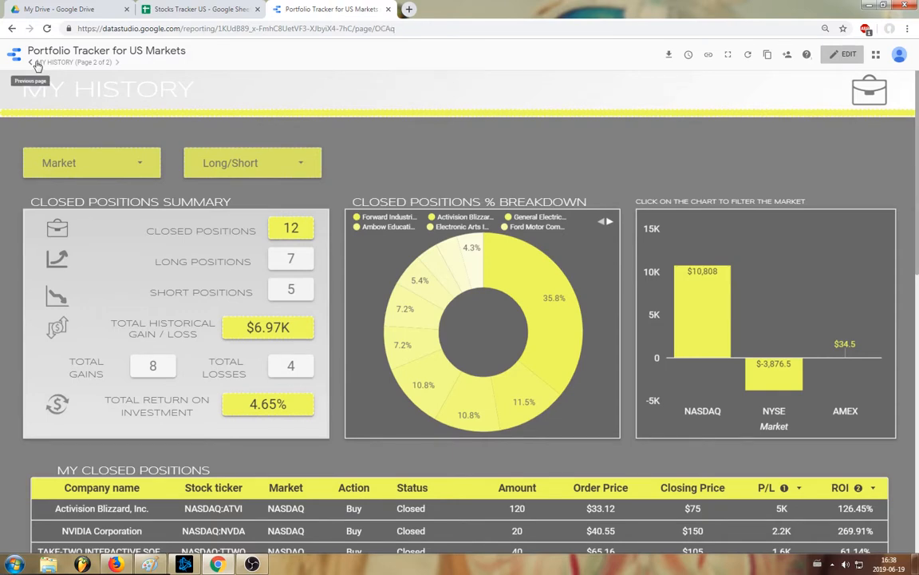
left_click(32, 62)
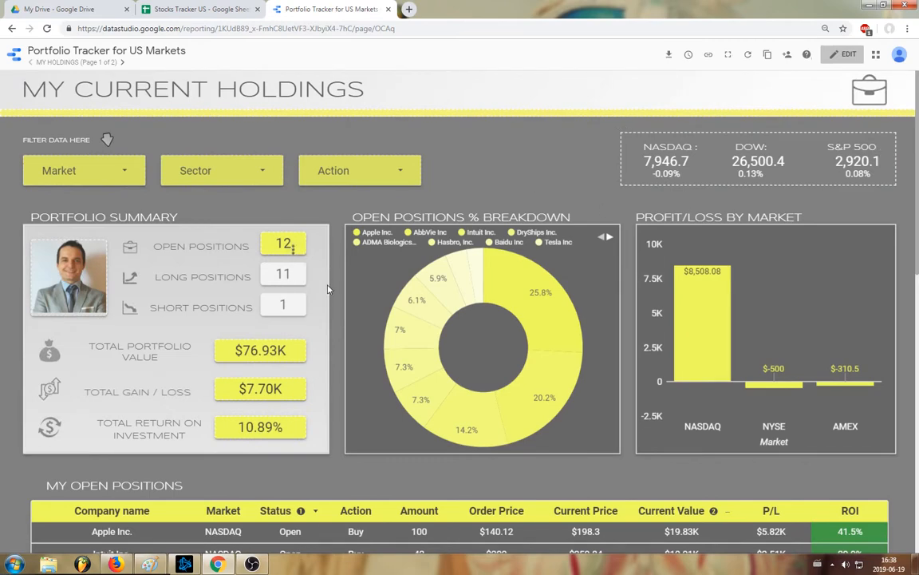
scroll(382, 418, "down", 6)
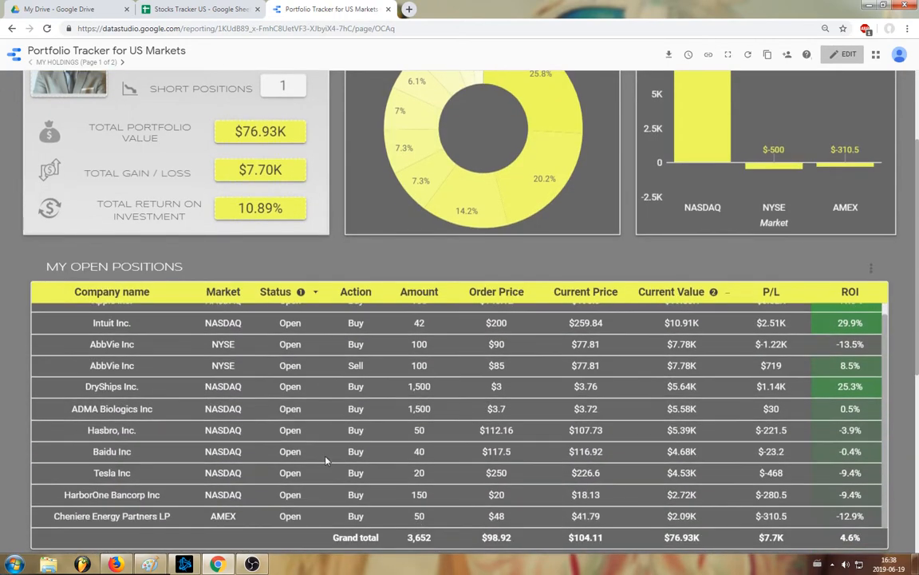
scroll(303, 456, "up", 5)
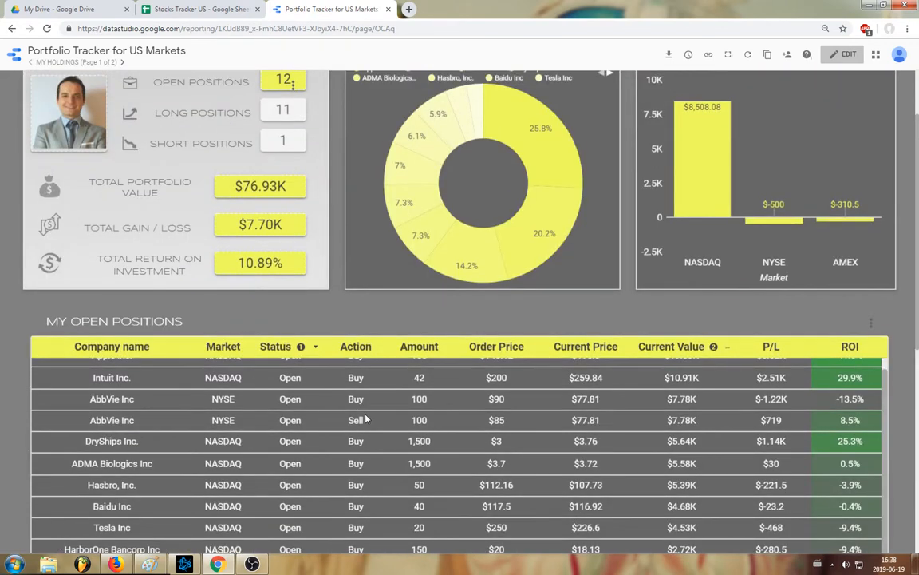
scroll(367, 418, "up", 4)
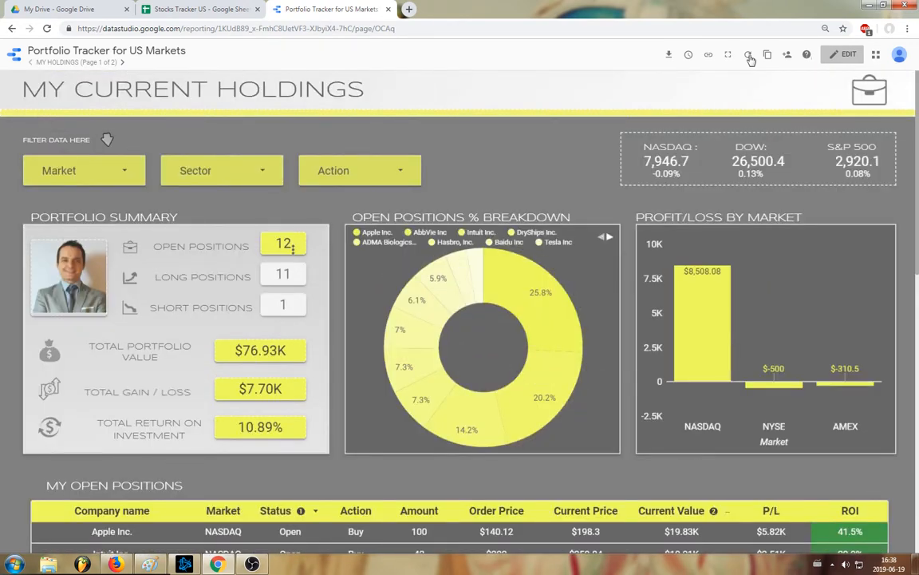
left_click(748, 56)
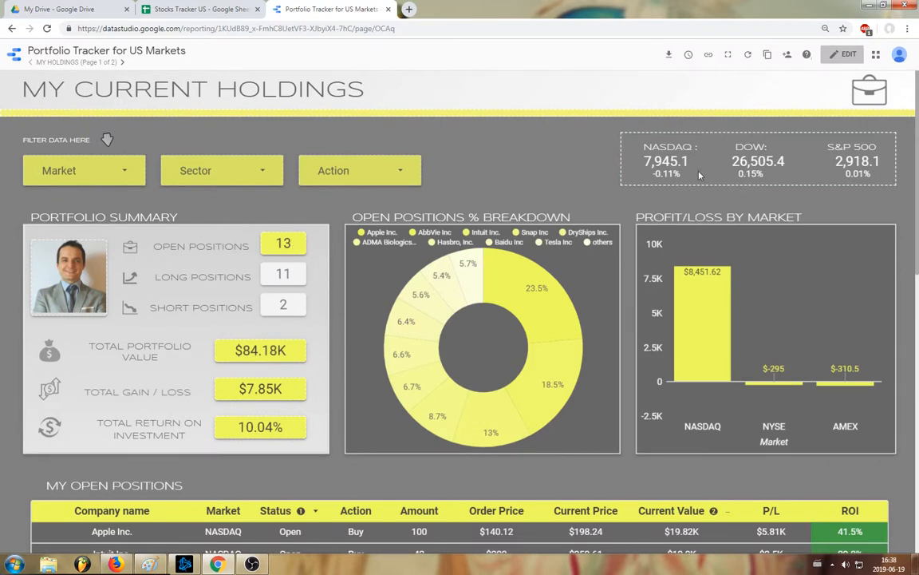
- Review the refreshed open positions table with the Snap row, the scatter analysis and the open positions breakdown chart
scroll(486, 216, "down", 3)
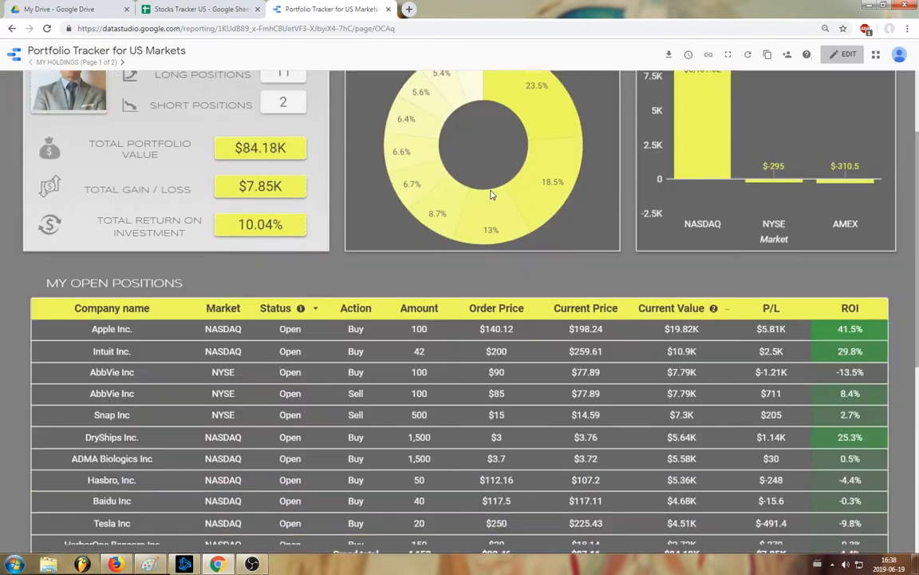
scroll(278, 259, "down", 4)
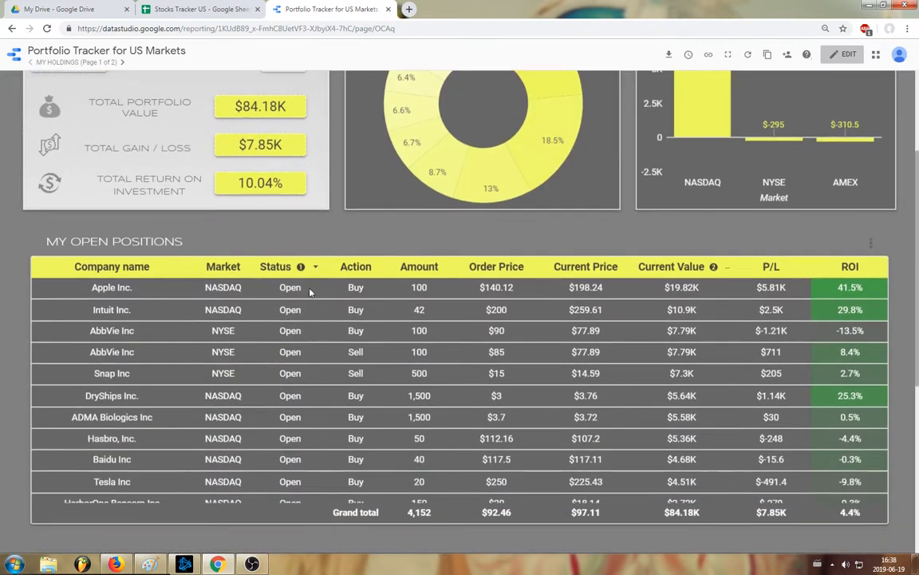
scroll(256, 323, "down", 1)
scroll(205, 353, "up", 2)
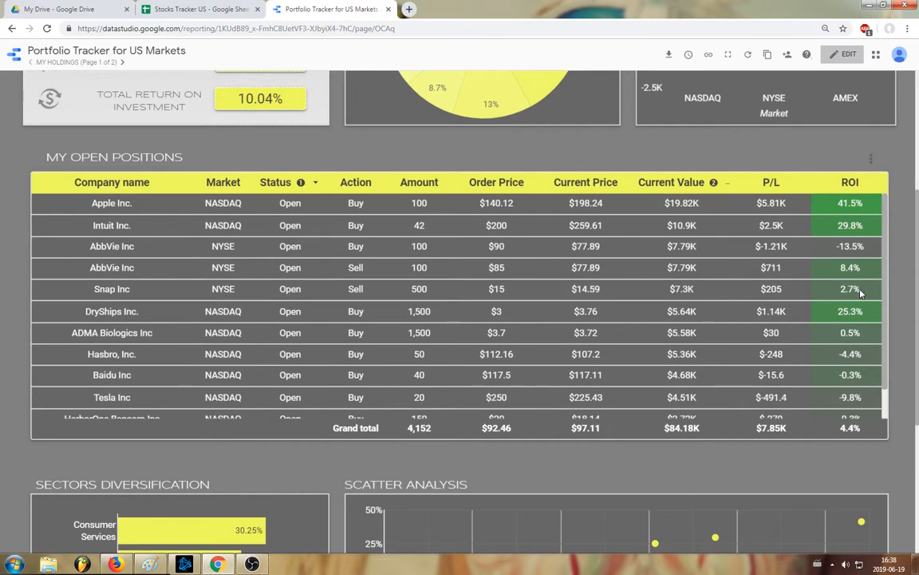
scroll(393, 318, "down", 5)
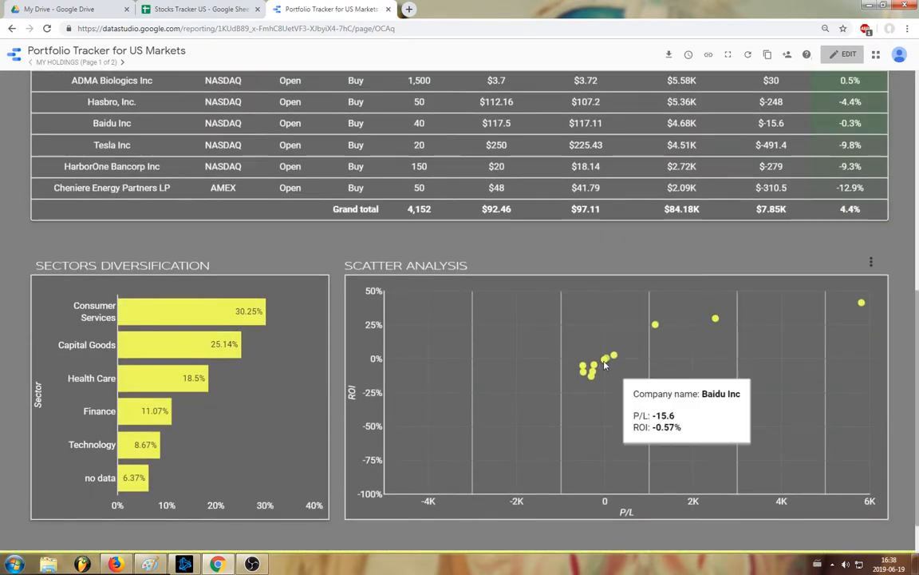
mouse_move(611, 362)
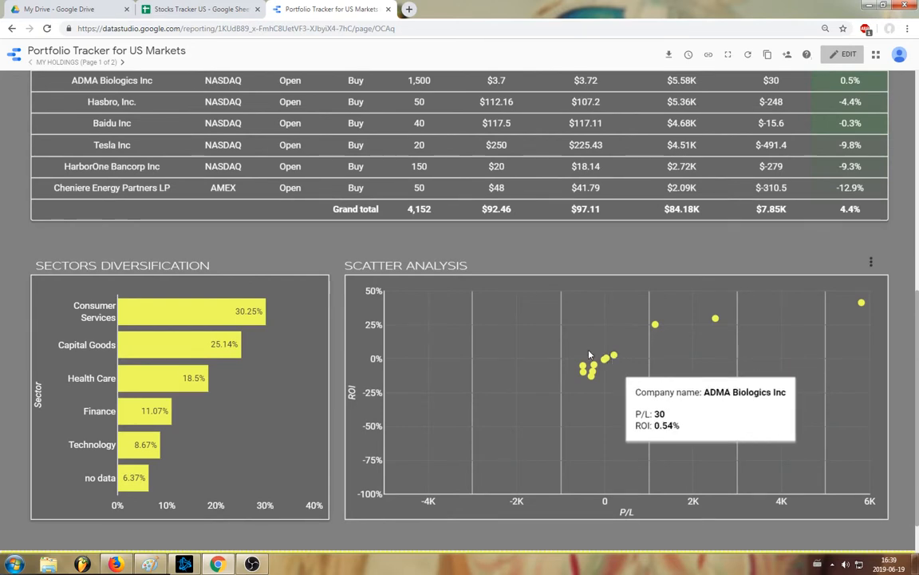
scroll(557, 399, "up", 5)
scroll(557, 421, "up", 5)
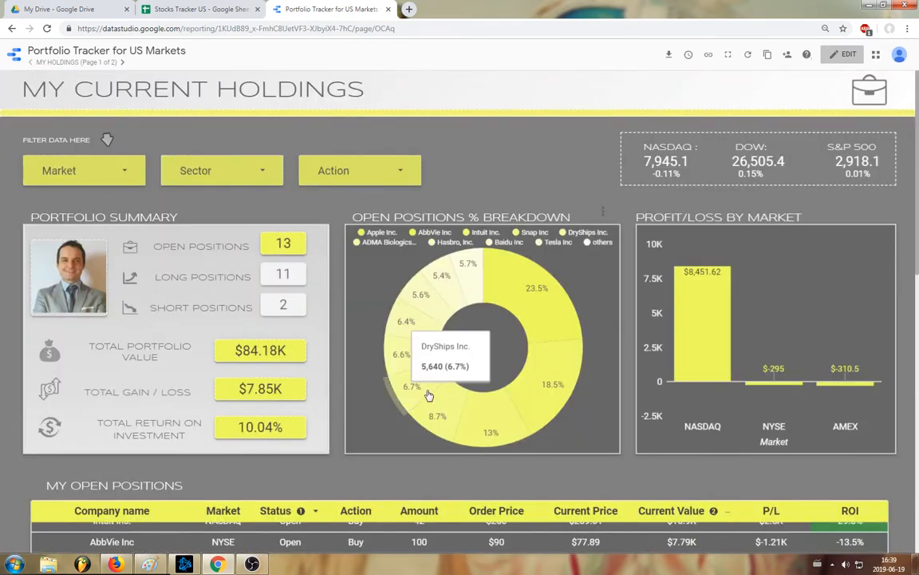
mouse_move(407, 354)
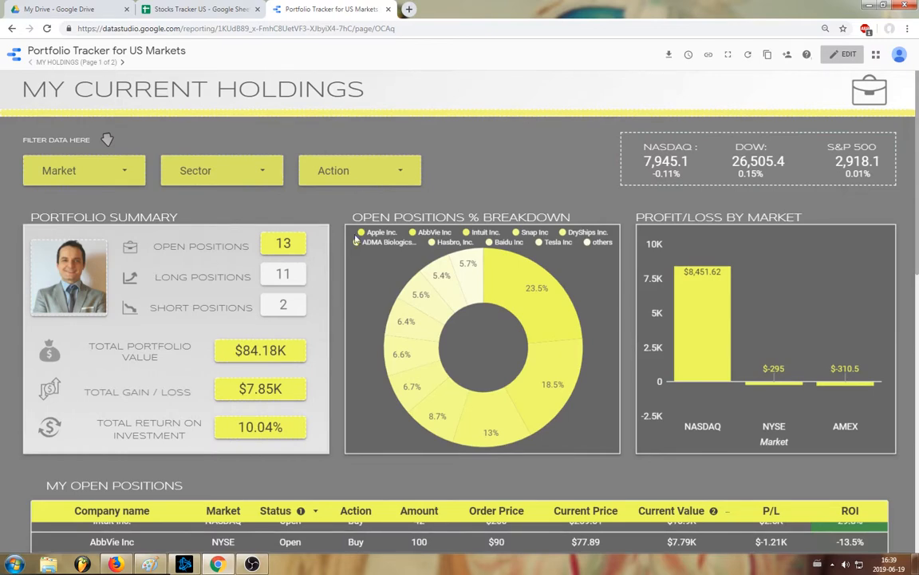
- Switch to the Stocks Tracker US spreadsheet and set the status of the Baidu position ordered at $115 to Closed
left_click(204, 8)
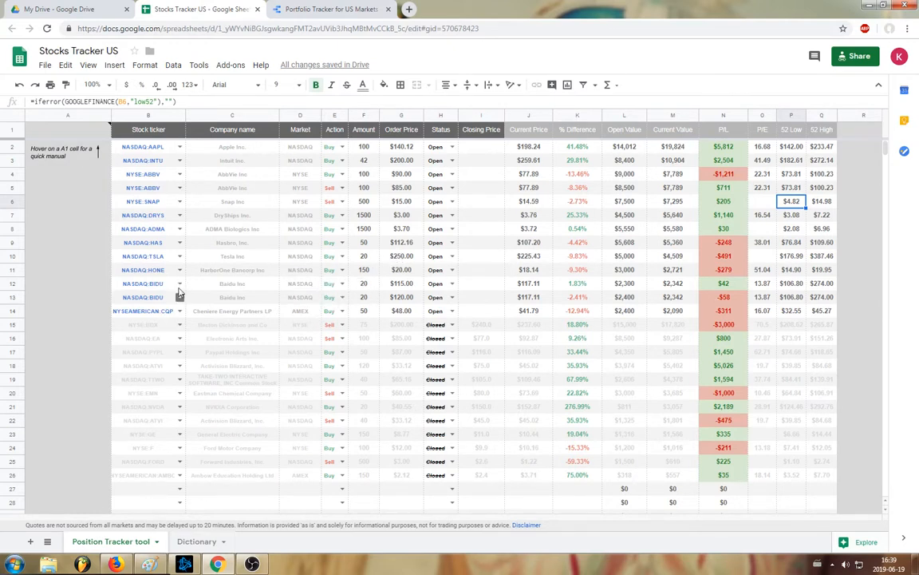
left_click(447, 283)
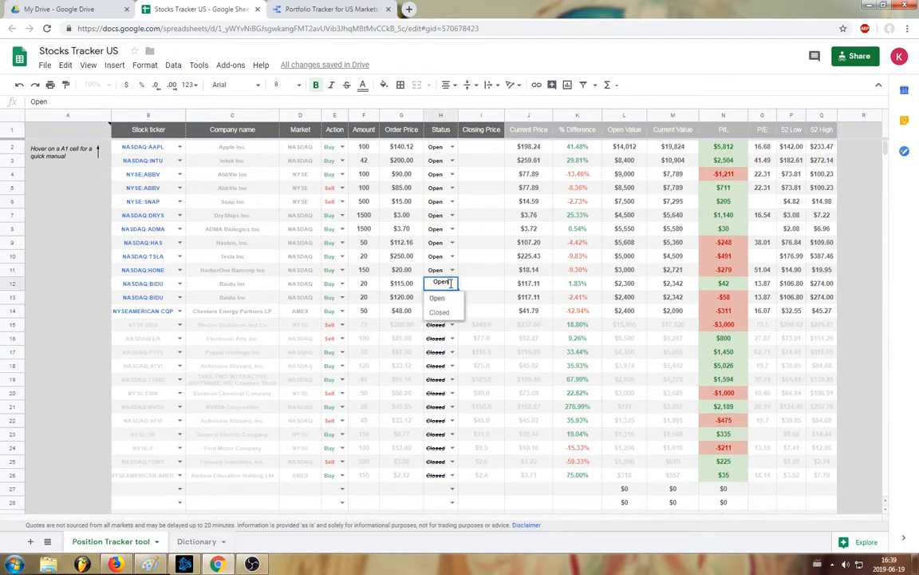
left_click(440, 313)
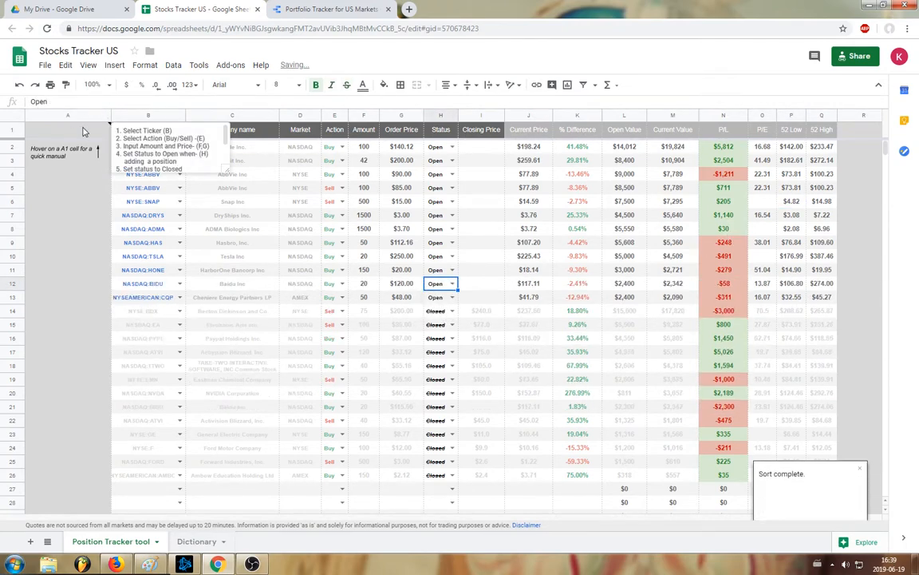
- Enter a closing price of 120.12 for the closed Baidu position in row 21 and check its P/L and amount cells
left_click(481, 410)
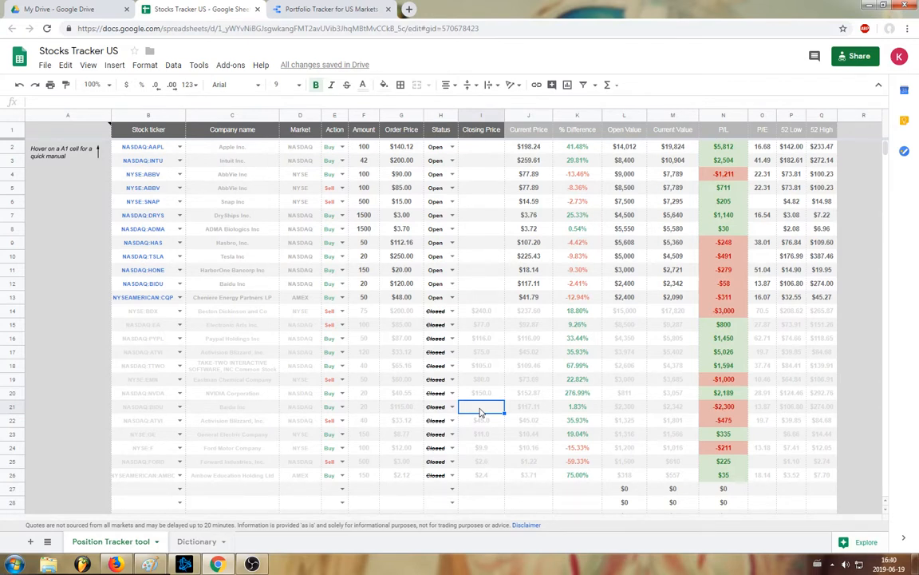
type("120.12")
key("Tab")
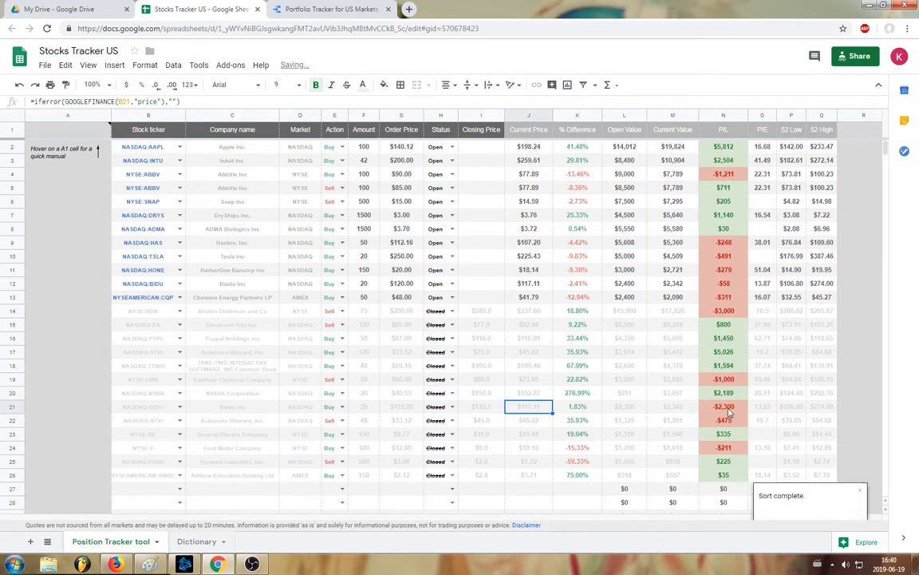
left_click(736, 408)
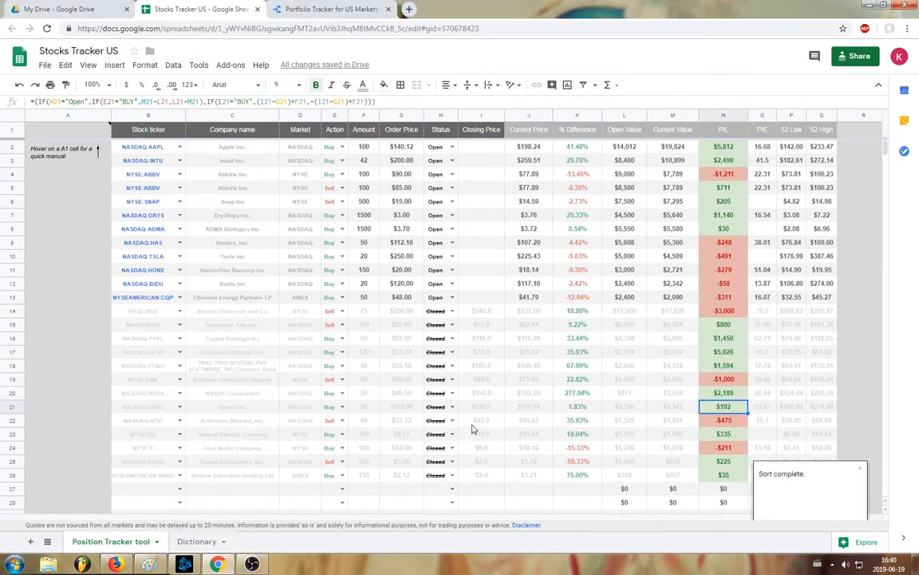
left_click(367, 409)
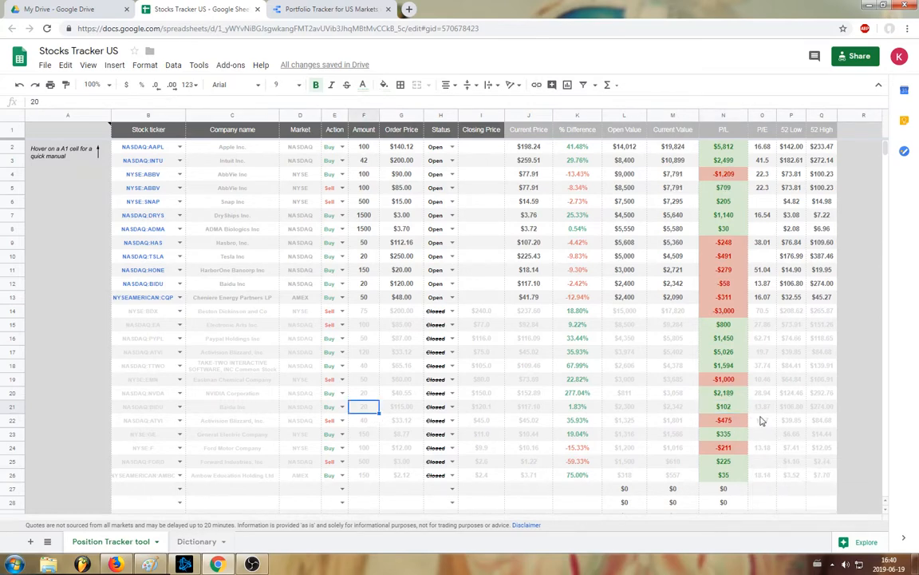
- Switch to the Portfolio Tracker report, go to the My History page and examine the Baidu row in the closed positions table
left_click(297, 9)
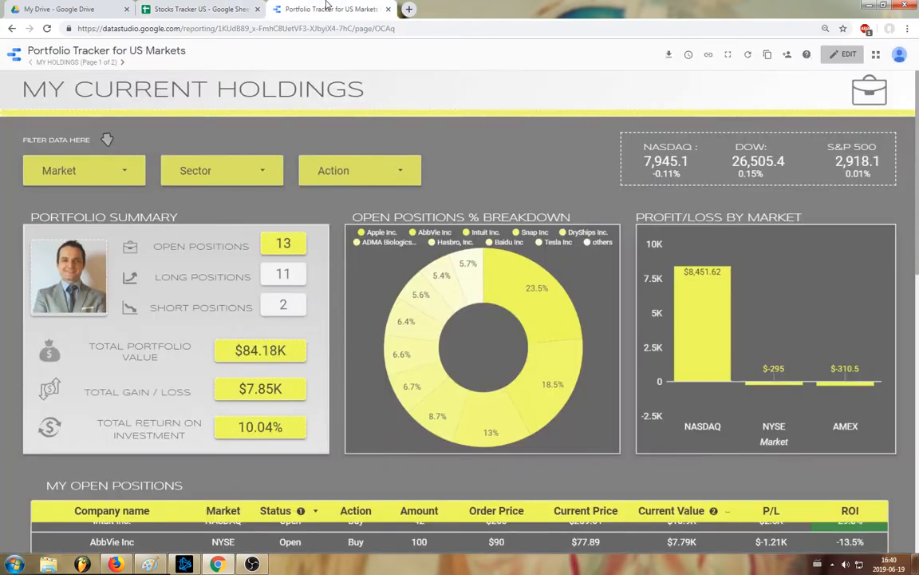
left_click(122, 62)
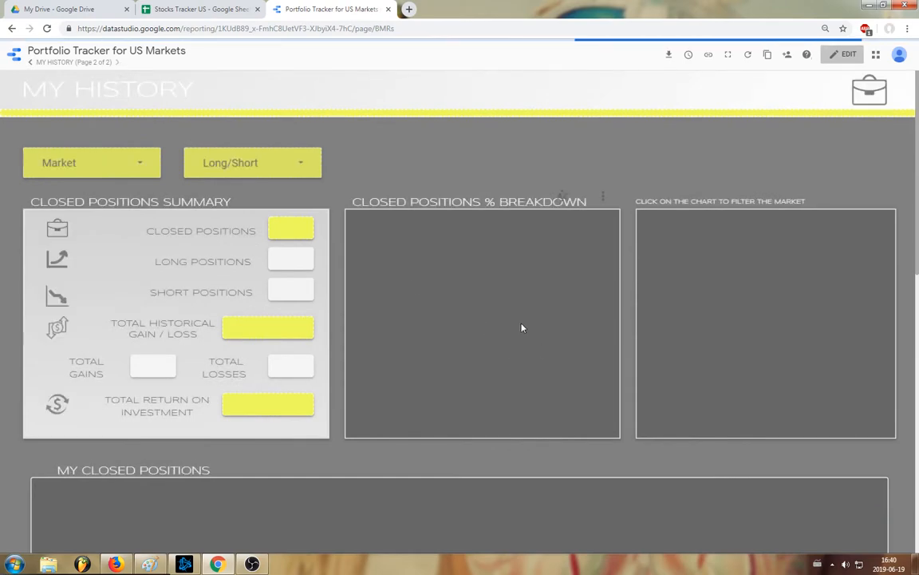
scroll(506, 318, "down", 3)
scroll(460, 383, "down", 2)
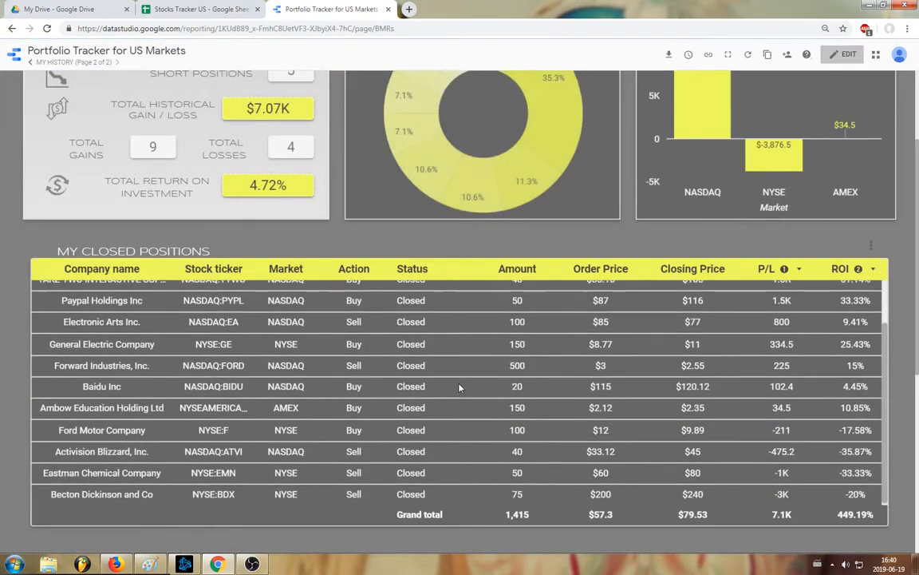
scroll(215, 424, "down", 2)
scroll(383, 329, "up", 2)
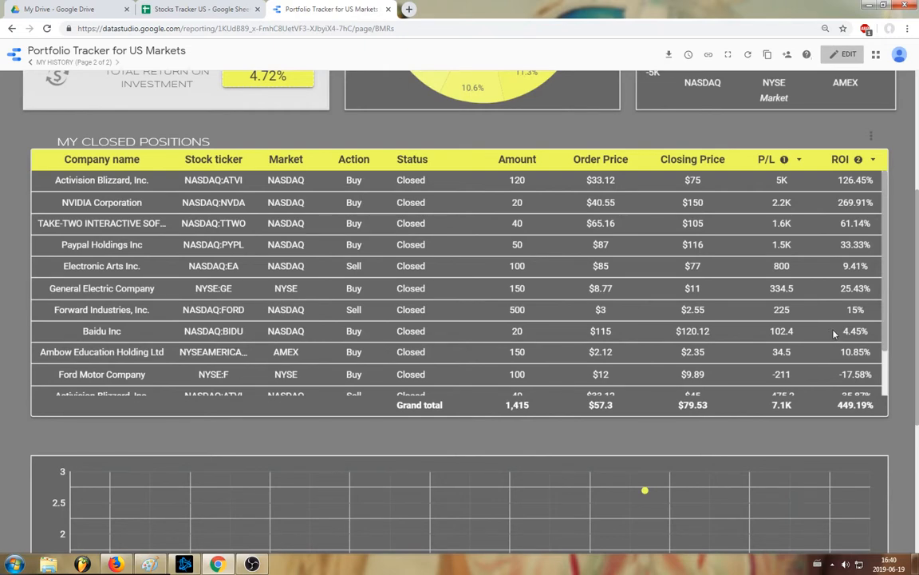
scroll(821, 335, "up", 1)
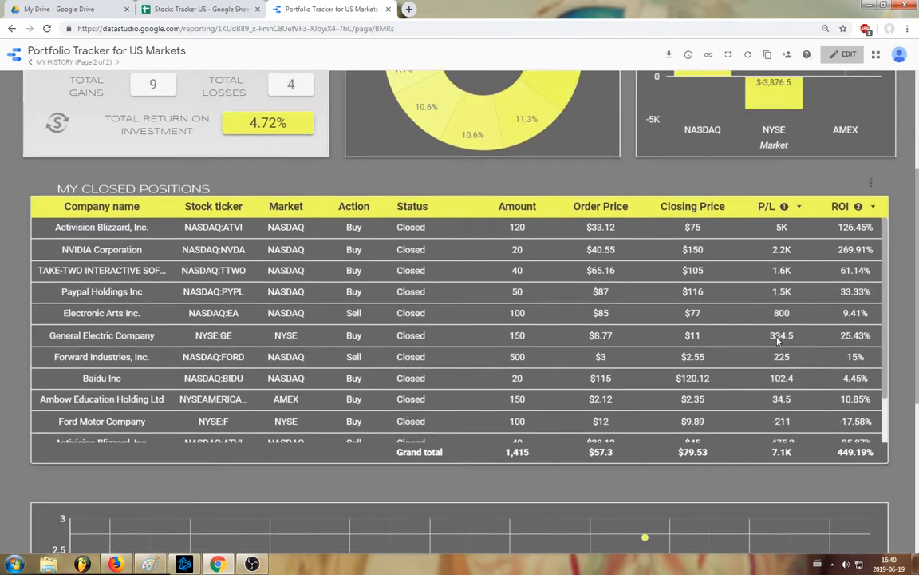
- Review the Baidu row's P/L and ROI, the closed positions summary and the charts on the My History page
scroll(802, 339, "up", 1)
scroll(802, 340, "down", 5)
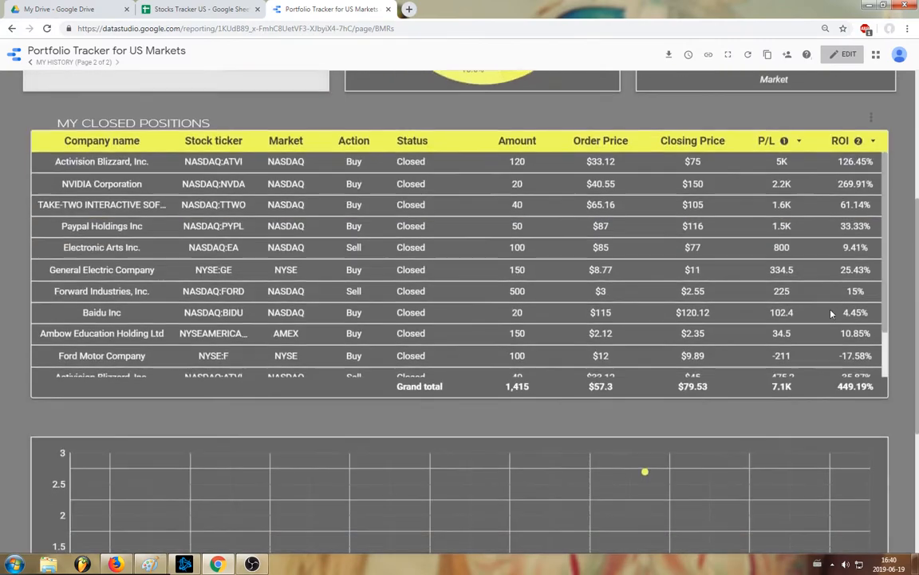
scroll(803, 342, "down", 1)
scroll(595, 336, "up", 8)
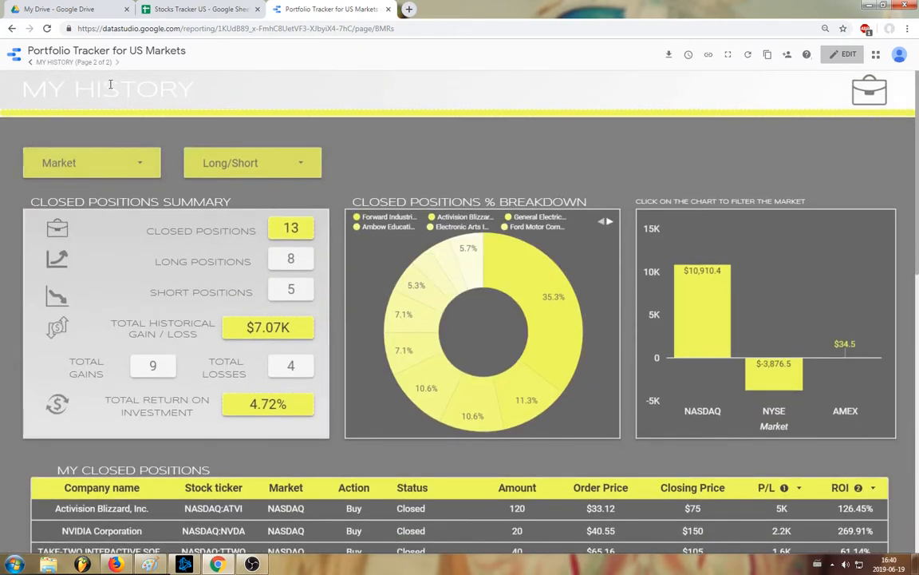
- On the My Holdings page, replace the profile picture in the portfolio summary with girl-stylish-9.png and return the report to view mode
left_click(33, 64)
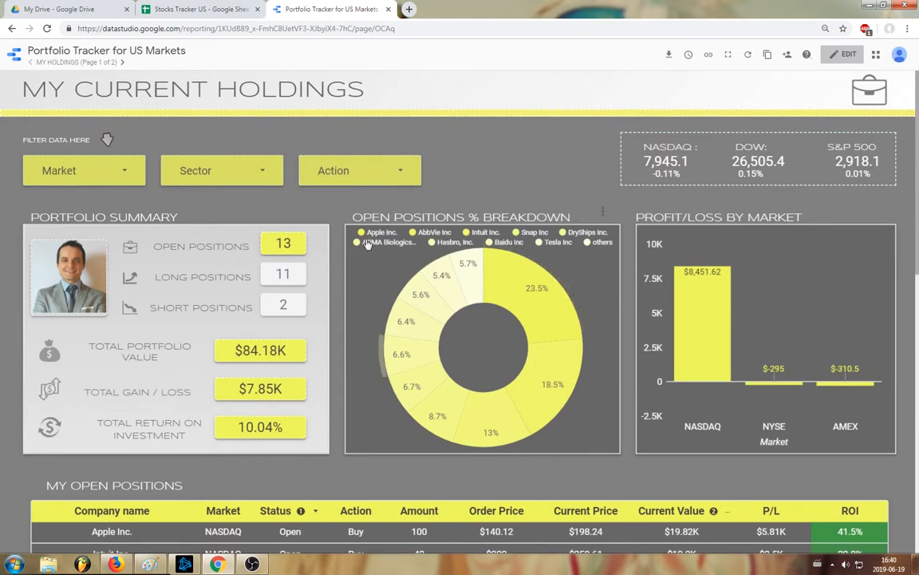
left_click(833, 56)
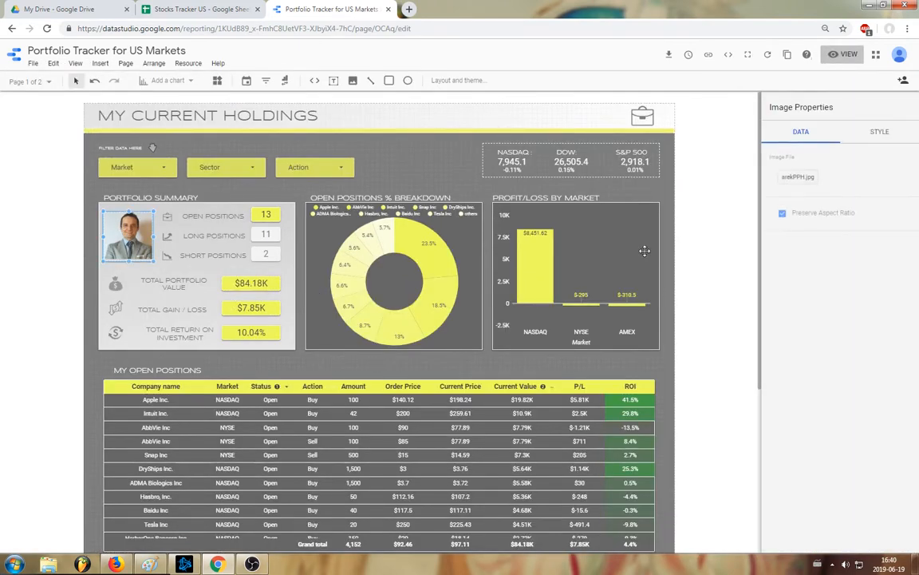
left_click(797, 176)
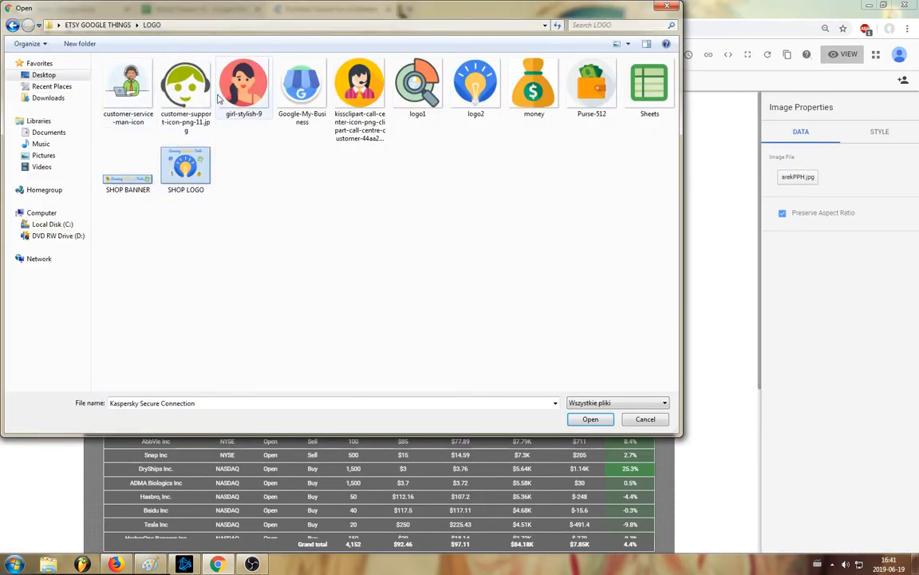
double_click(240, 84)
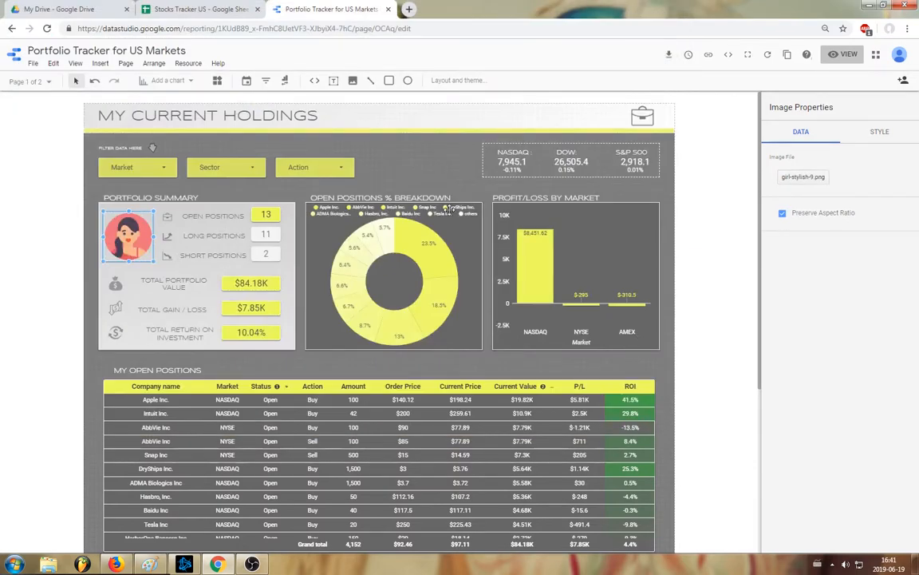
left_click(843, 55)
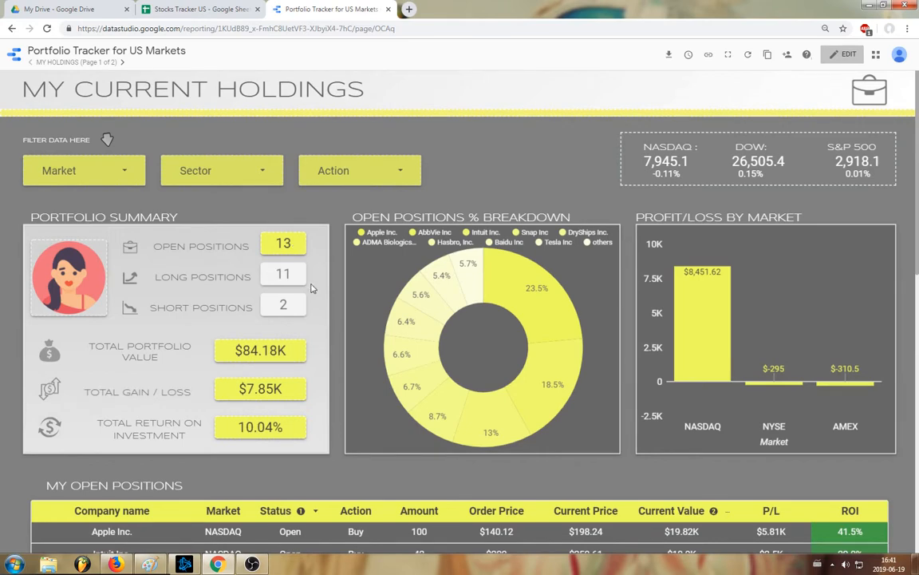
- Look over the open positions table, sectors diversification chart and scatter analysis on the My Holdings page
scroll(314, 289, "down", 3)
scroll(314, 290, "down", 5)
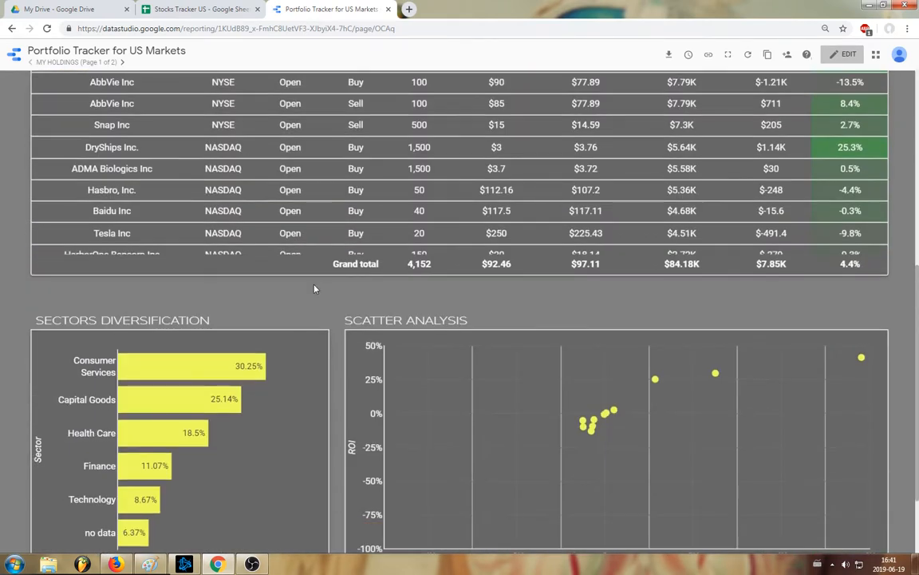
scroll(313, 290, "up", 8)
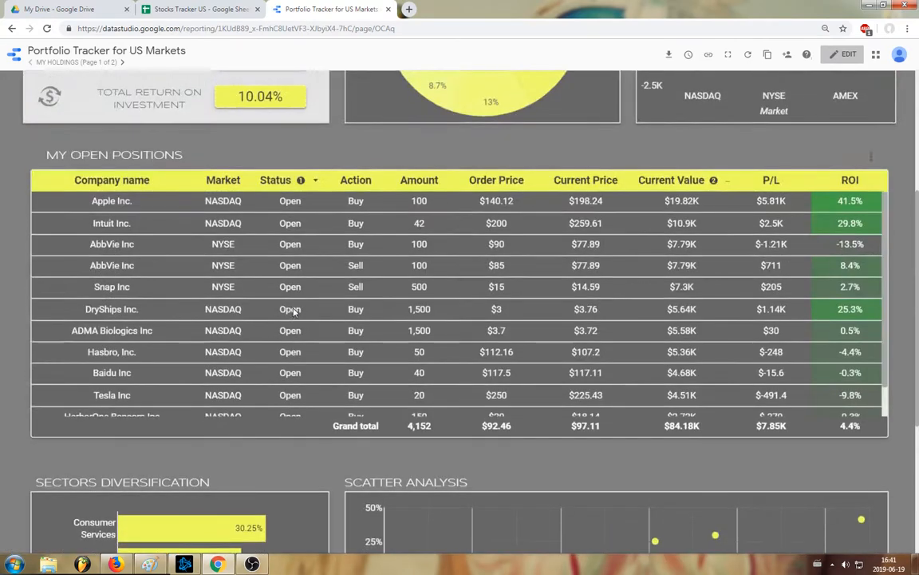